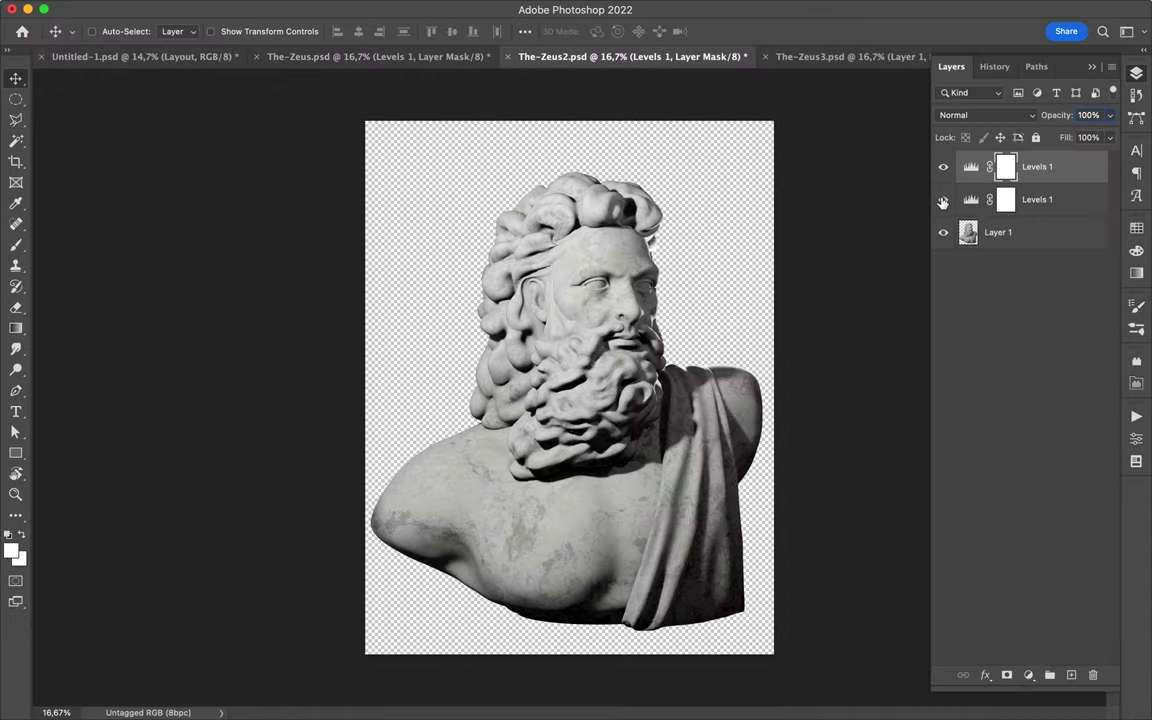
- Copy the adjusted statue into the poster, enlarge it at bottom centre, and move the Layout group up
drag(1049, 200, 945, 190)
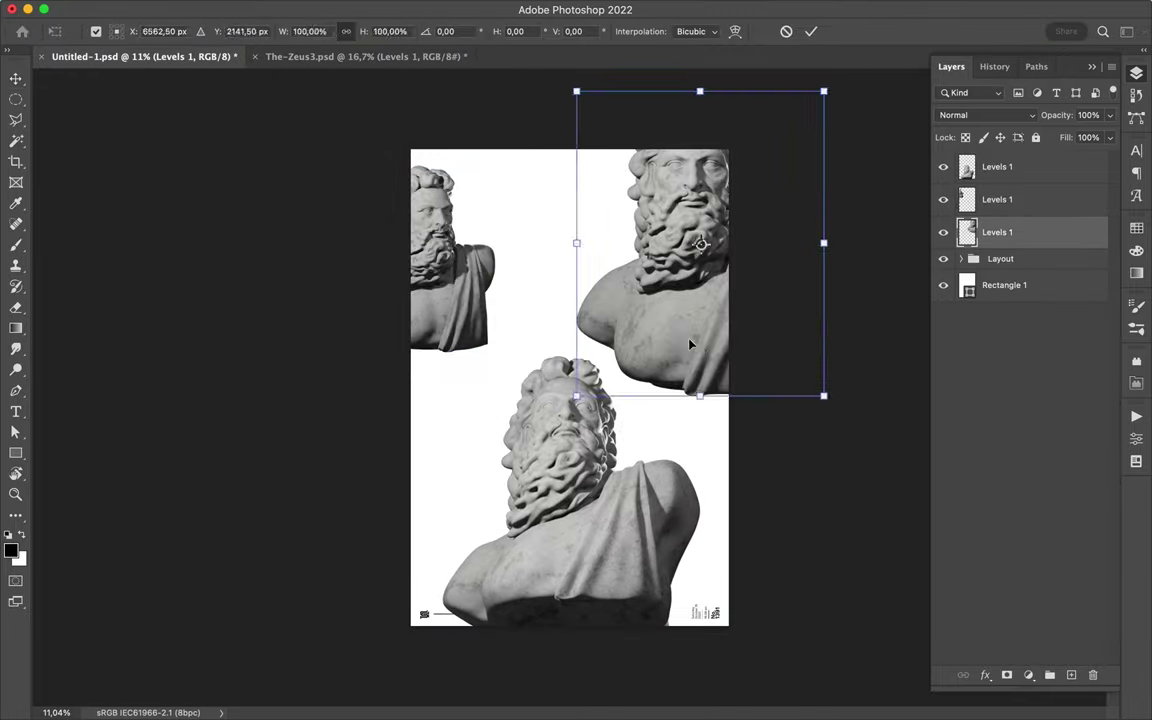
drag(656, 475, 643, 437)
drag(1000, 258, 1021, 188)
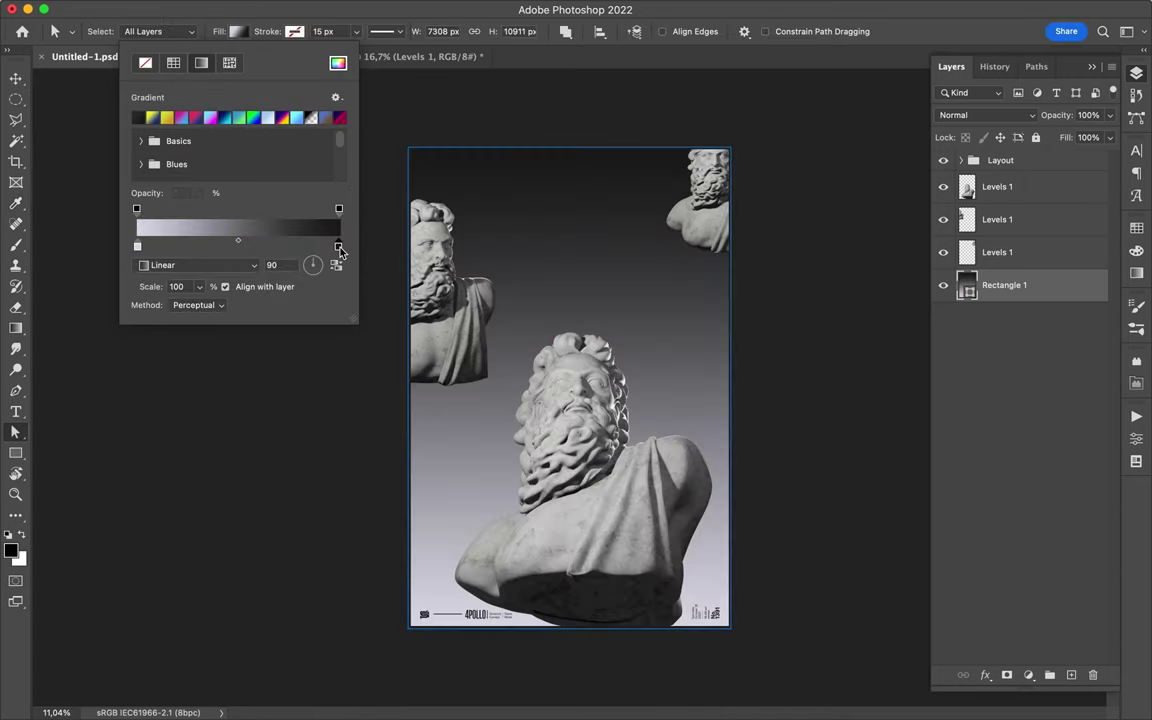
- Change the background gradient's end stop to a lighter lavender
double_click(337, 248)
click(316, 429)
click(668, 401)
click(788, 366)
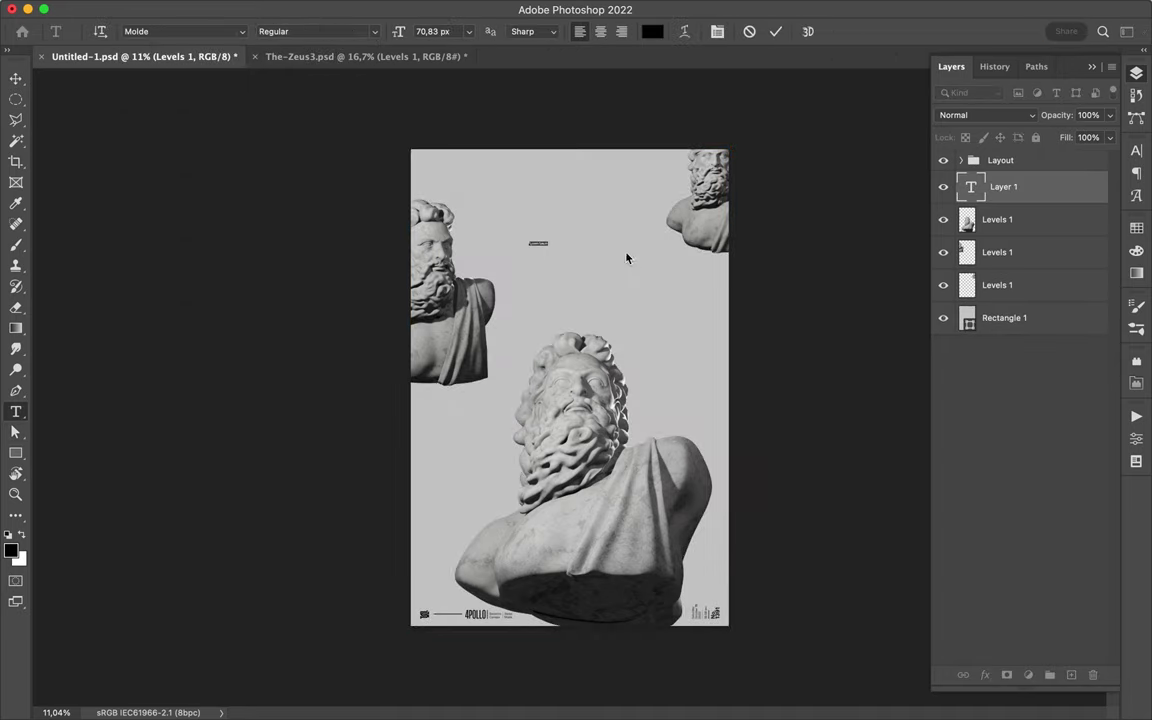
- Add a white Z and mask it where it overlaps the left statue
text(Z)
click(1094, 243)
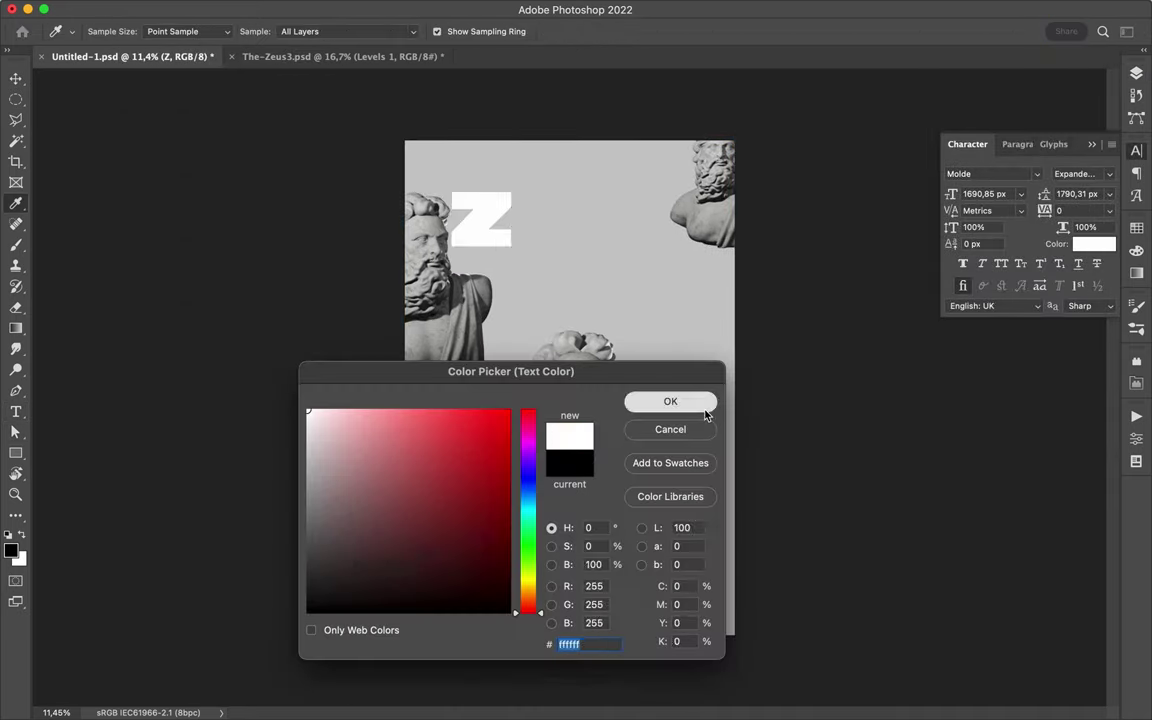
click(705, 407)
click(1136, 80)
click(997, 252)
key(b)
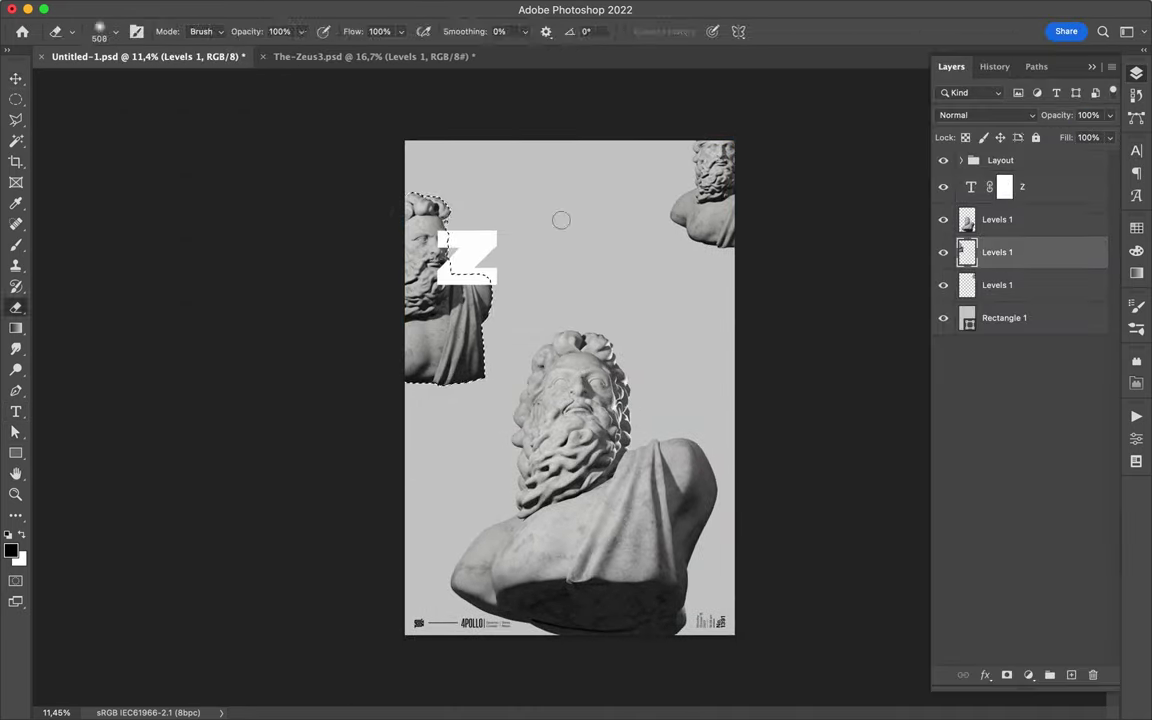
click(1050, 187)
click(1007, 675)
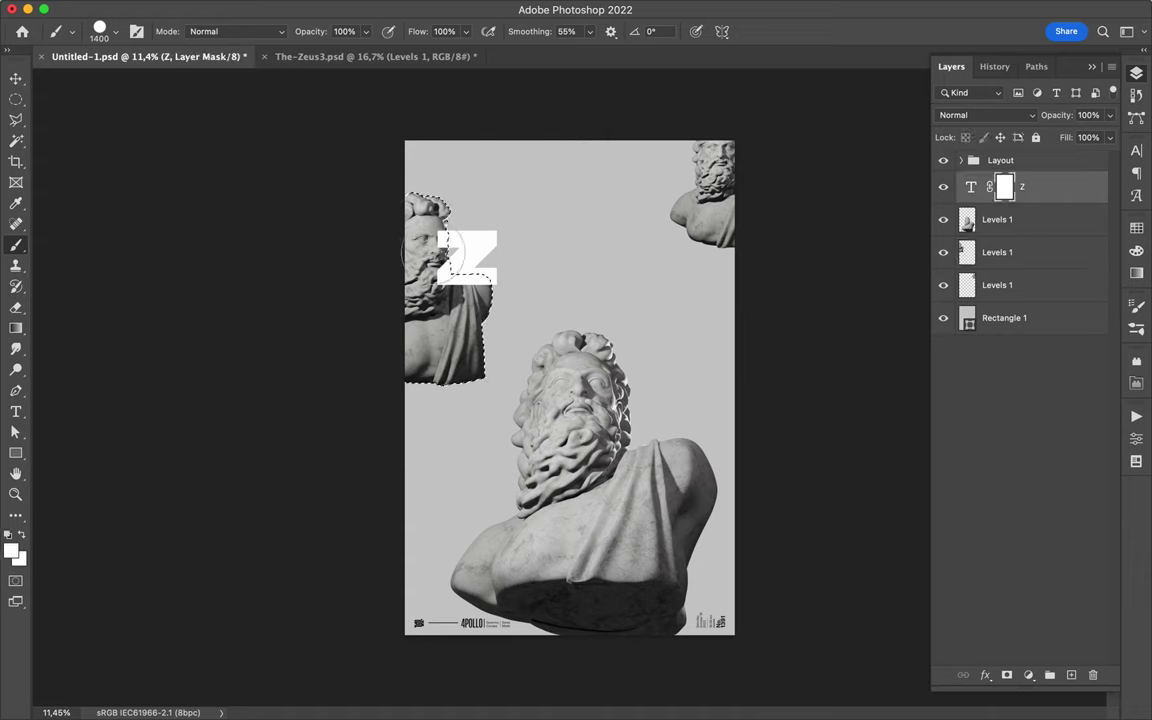
- Add an E letter in the Compressed-Black Italic style
click(552, 327)
text(E)
click(1136, 150)
click(1050, 180)
scroll(972, 232, up, 10)
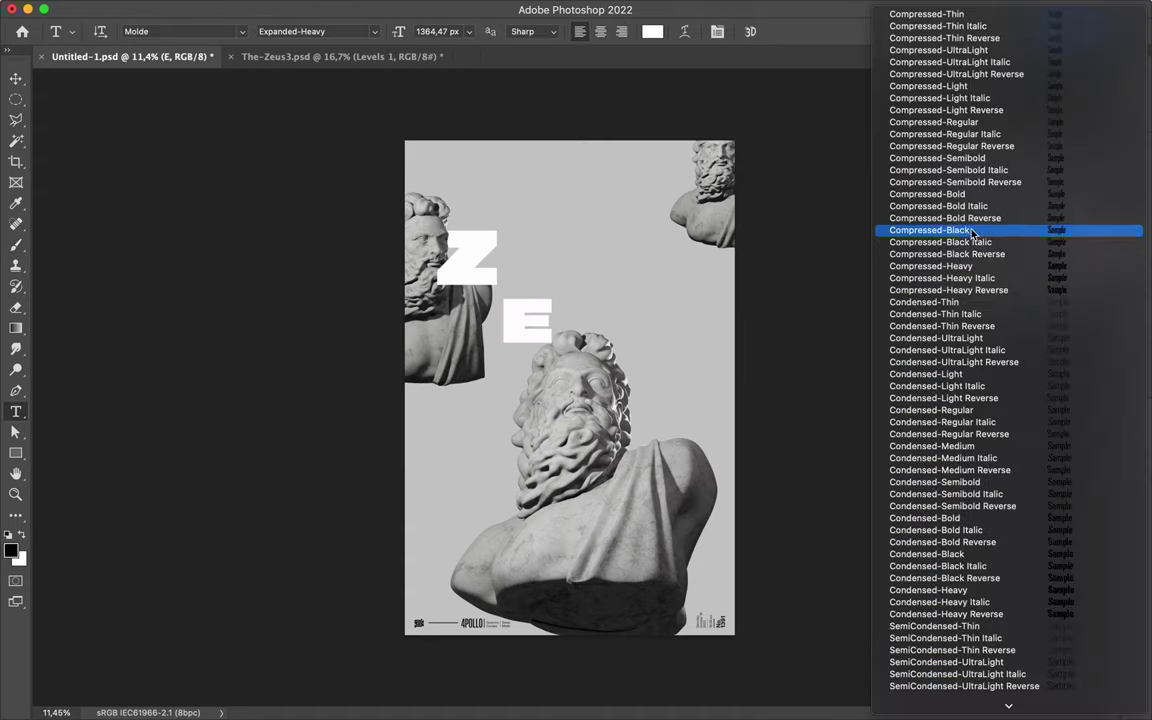
click(972, 232)
click(1080, 173)
click(1098, 180)
- Scale the E into a tall letter, then place the text cursor for the U
drag(578, 232, 556, 190)
key(Return)
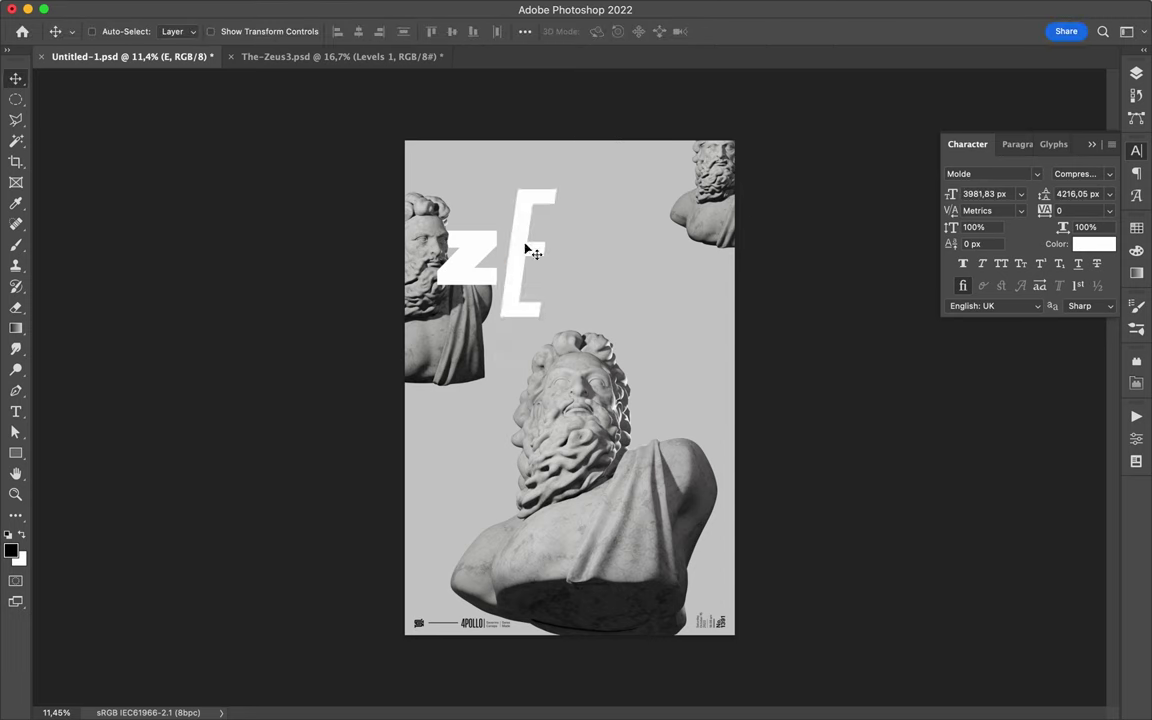
key(Return)
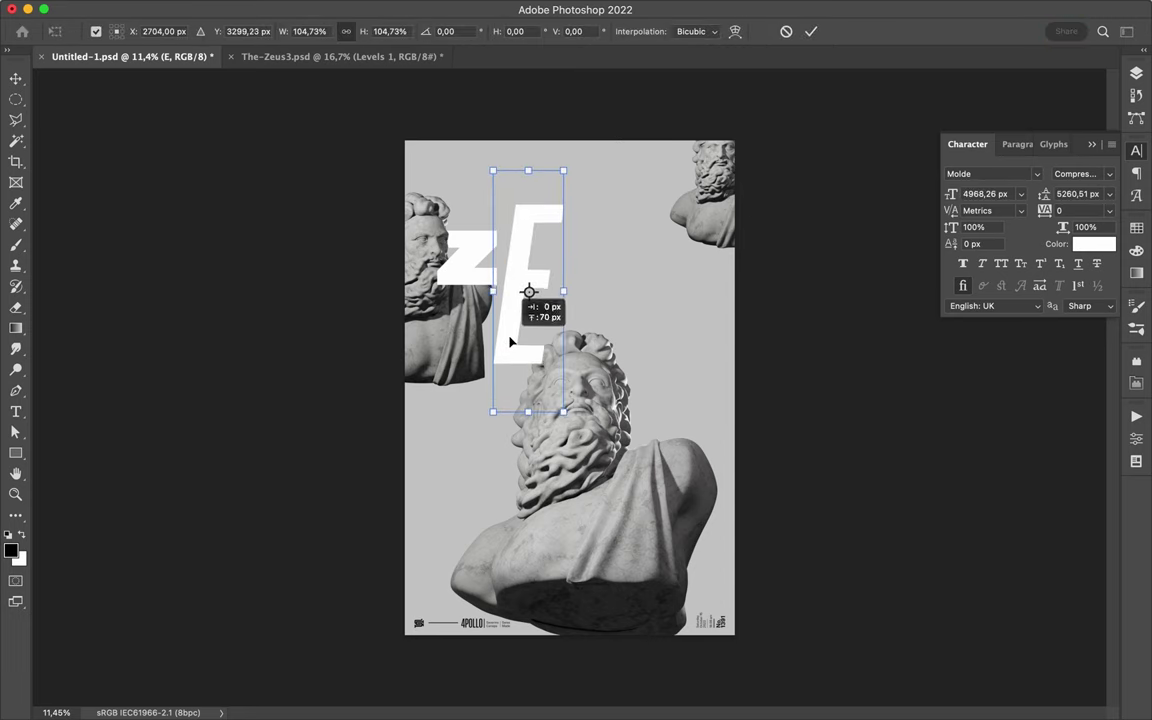
key(Return)
key(F7)
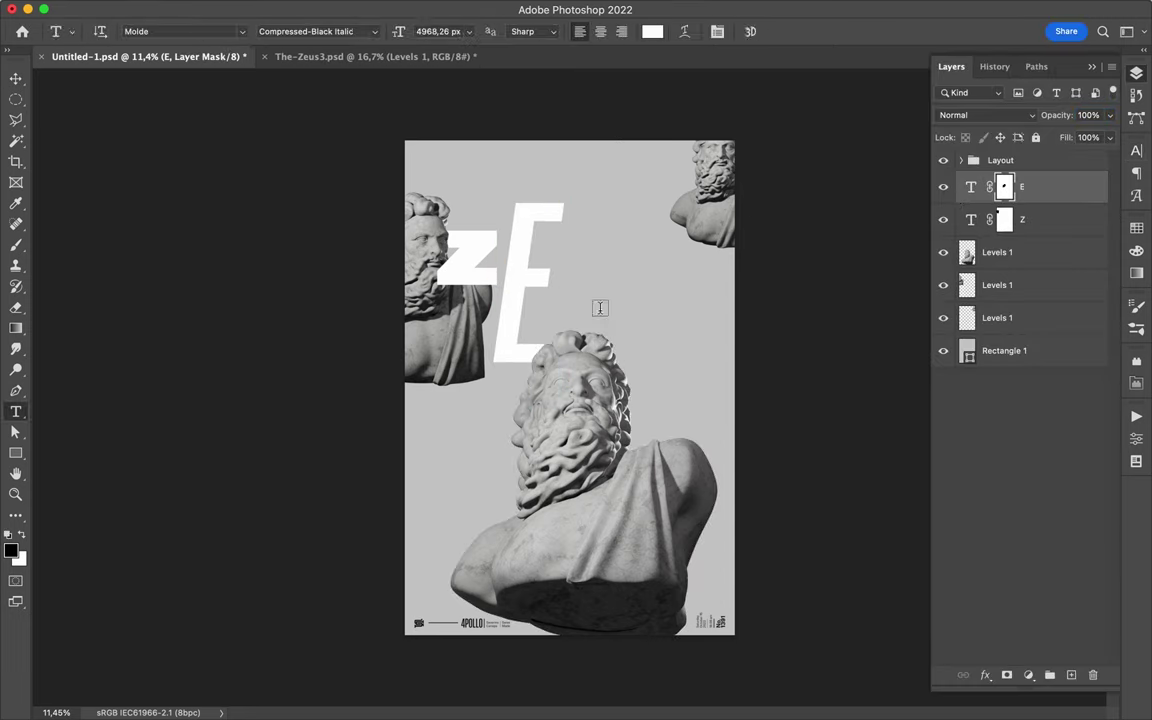
key(t)
click(610, 325)
- Type a thin Expanded-Light Italic U and enlarge it over the statue's head
text(U)
click(1082, 174)
click(1021, 456)
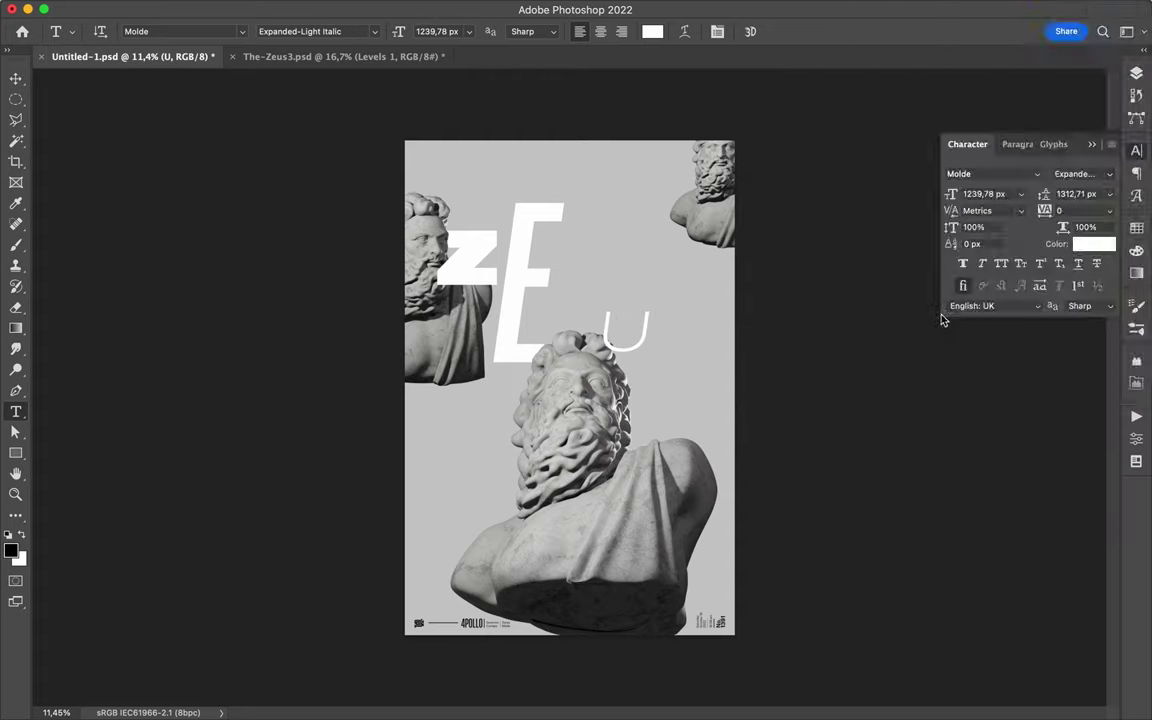
drag(648, 350, 636, 403)
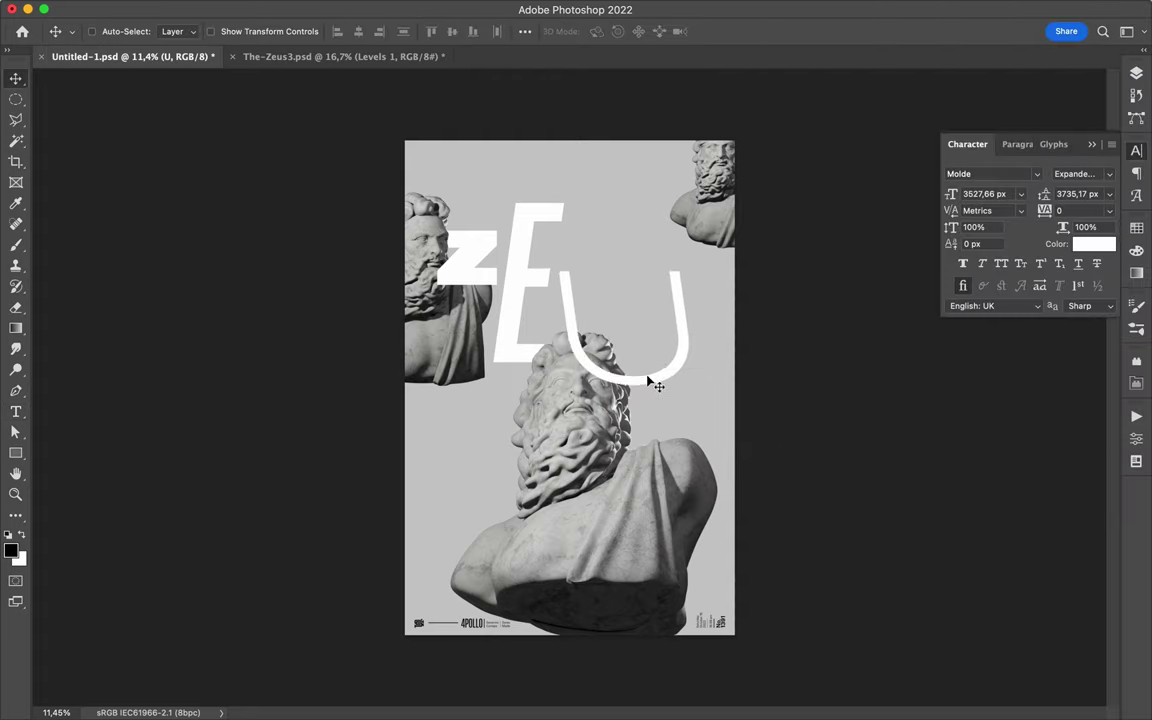
text(S)
- Set the S to Medium style, move it to the right edge, and duplicate it
click(1082, 174)
click(944, 75)
mouse_move(590, 400)
mouse_down()
mouse_move(778, 407)
mouse_move(432, 518)
mouse_up()
key(F7)
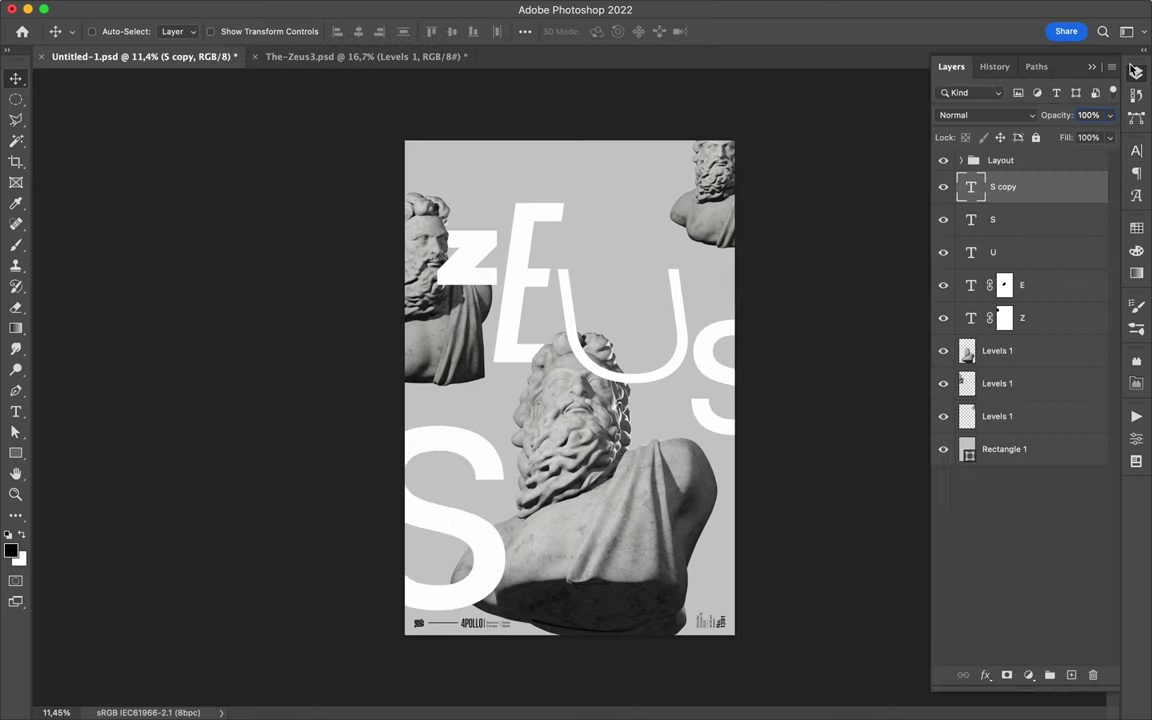
key(ctrl+j)
- Change the copied letter to a # and move it beside the lower S
double_click(439, 448)
text(#)
key(Escape)
drag(500, 445, 527, 465)
- Give the 7 a Compressed style, enlarge it lower down, and place the bolt's first point
key(F7)
click(1082, 174)
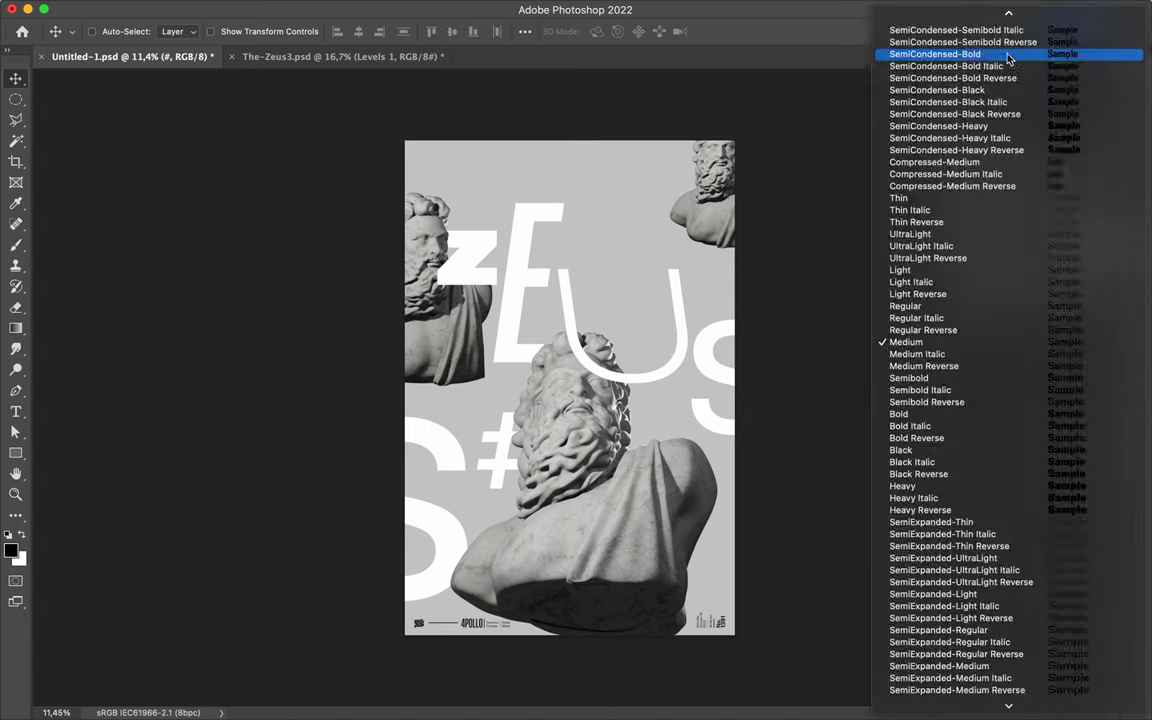
click(960, 270)
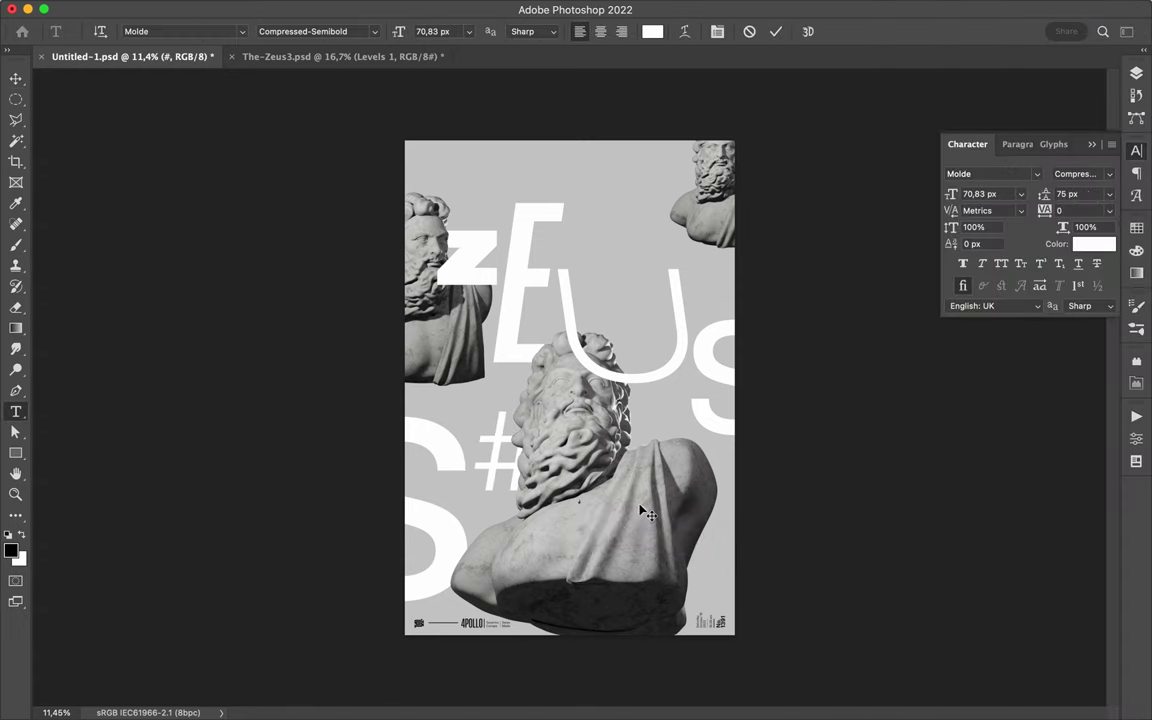
text(7)
drag(715, 640, 620, 505)
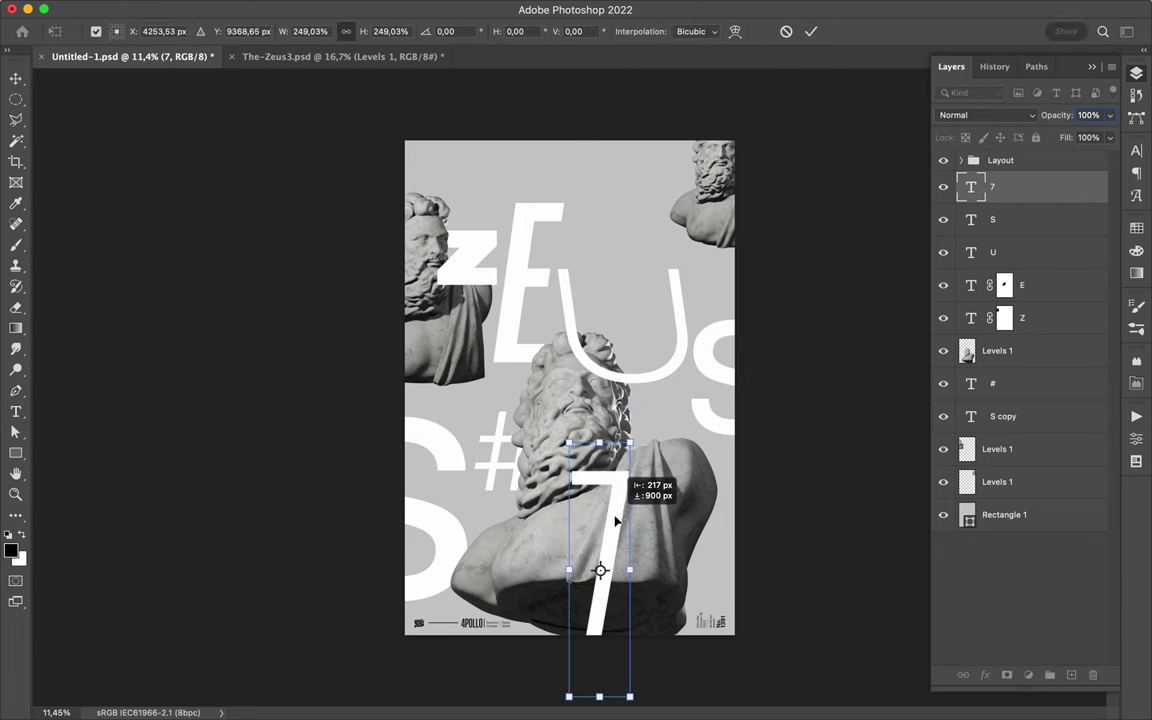
key(Return)
key(p)
click(631, 131)
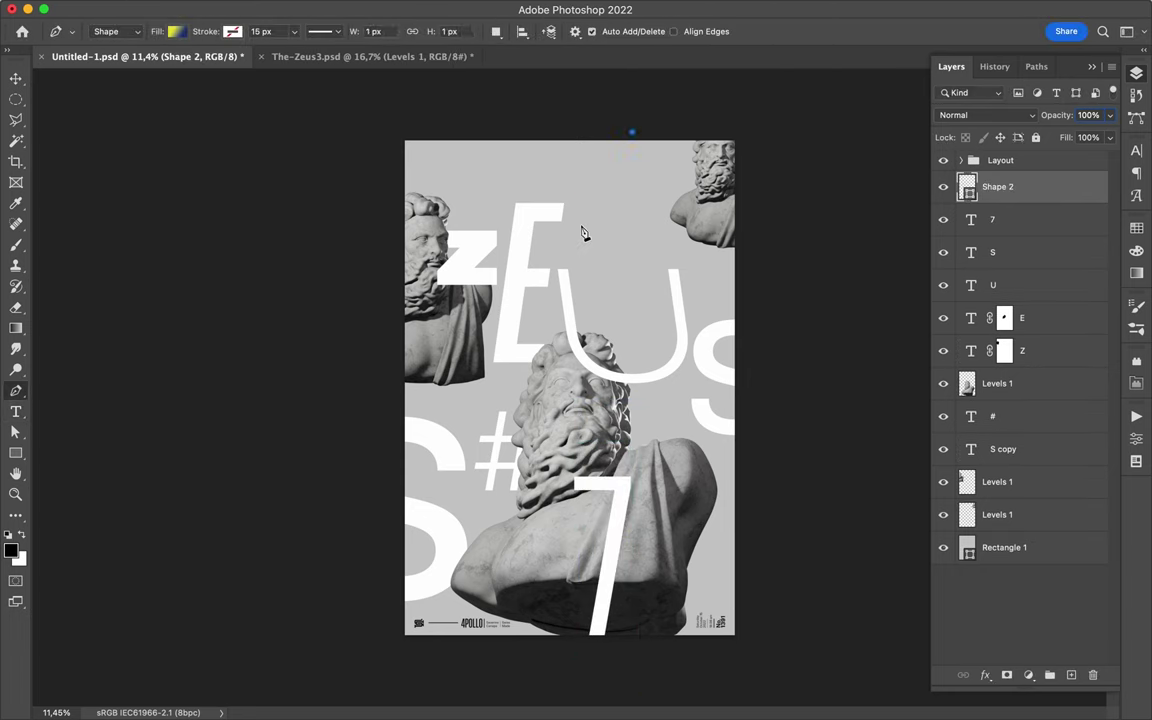
- Close the lightning bolt shape and fill it with a blue-to-purple gradient
click(541, 389)
click(648, 217)
click(688, 217)
click(711, 130)
key(a)
click(238, 31)
click(225, 118)
click(783, 364)
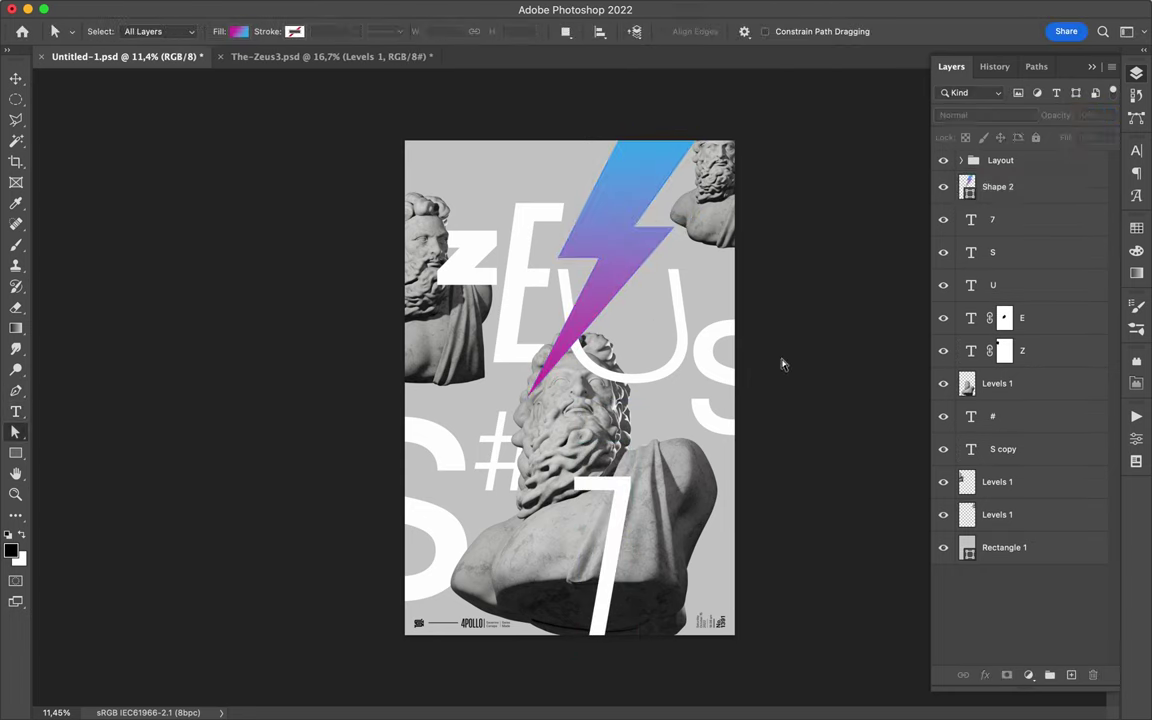
- Duplicate the bolt, move the copy to the lower left, and shrink it
key(v)
mouse_move(640, 280)
mouse_down()
mouse_move(560, 420)
mouse_move(533, 543)
mouse_up()
key(ctrl+t)
key(Return)
scroll(481, 561, up, 5)
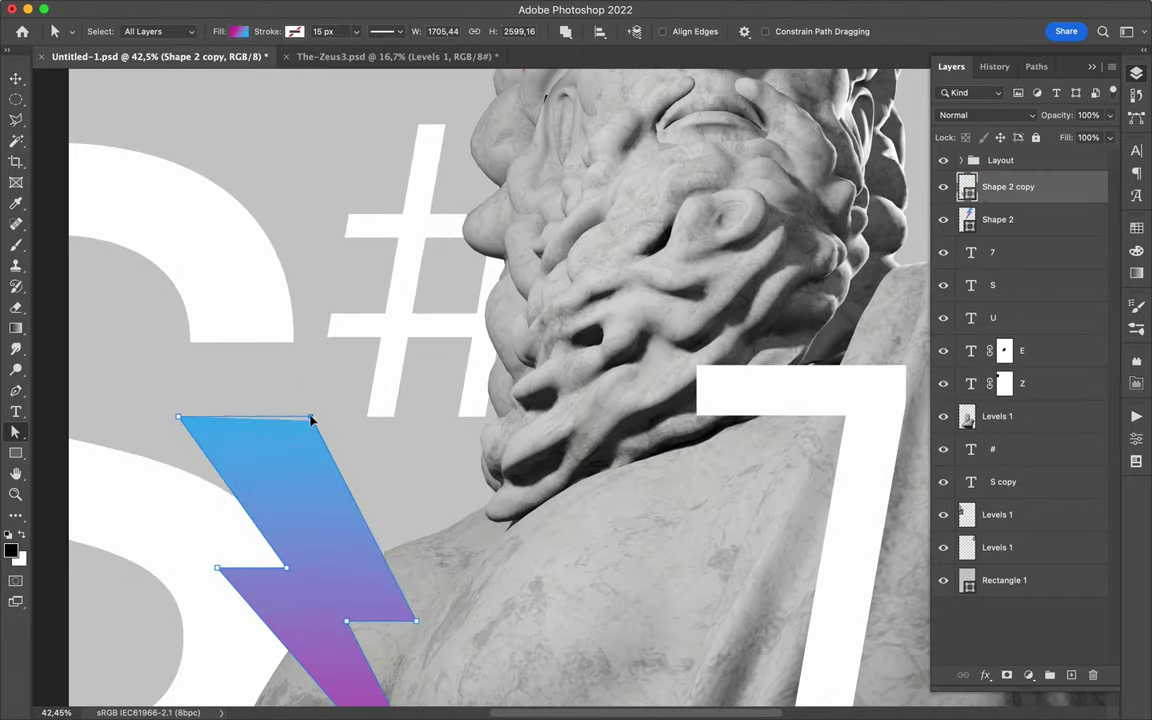
scroll(406, 522, down, 2)
scroll(458, 522, down, 5)
- Fine-tune the small bolt's position and commit the transform
key(ctrl+t)
drag(480, 592, 490, 588)
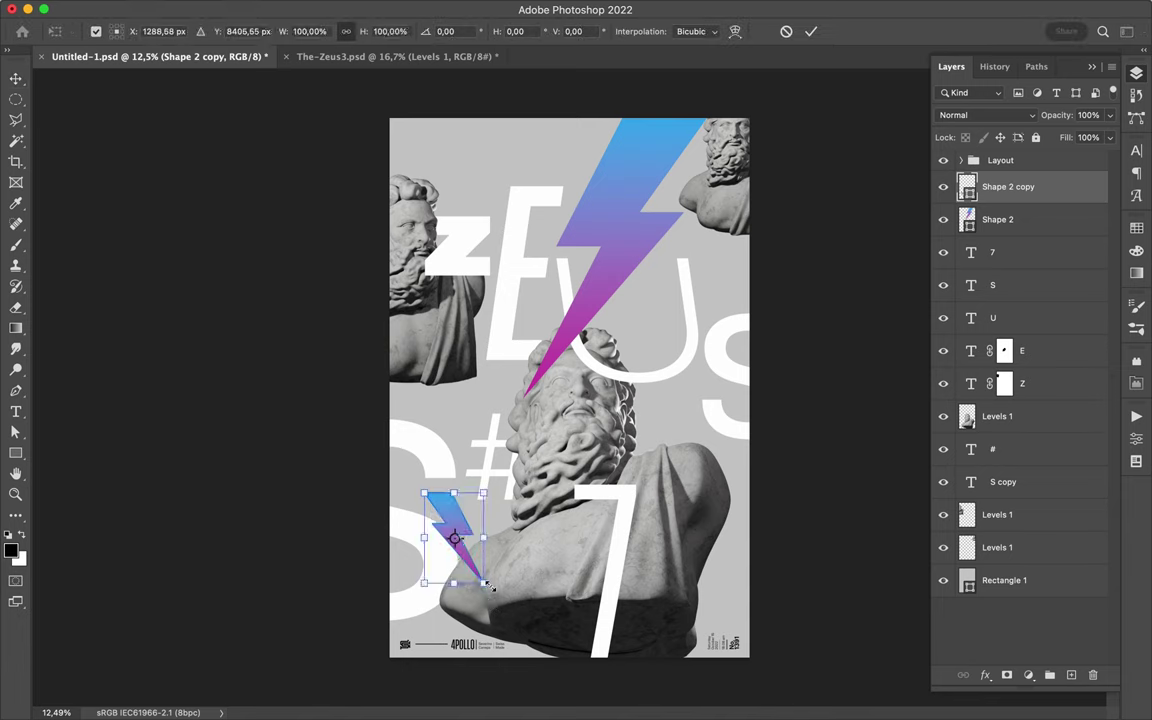
key(Return)
scroll(360, 578, up, 3)
scroll(380, 560, down, 2)
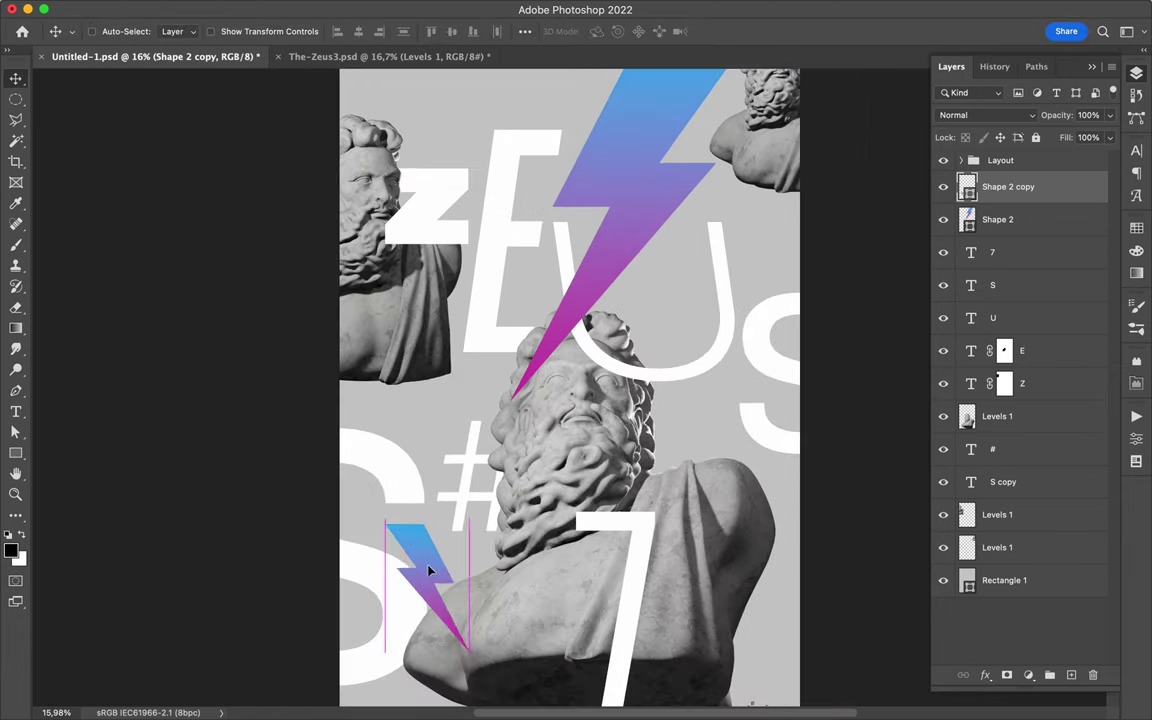
scroll(441, 579, down, 2)
scroll(530, 420, up, 2)
scroll(600, 300, down, 1)
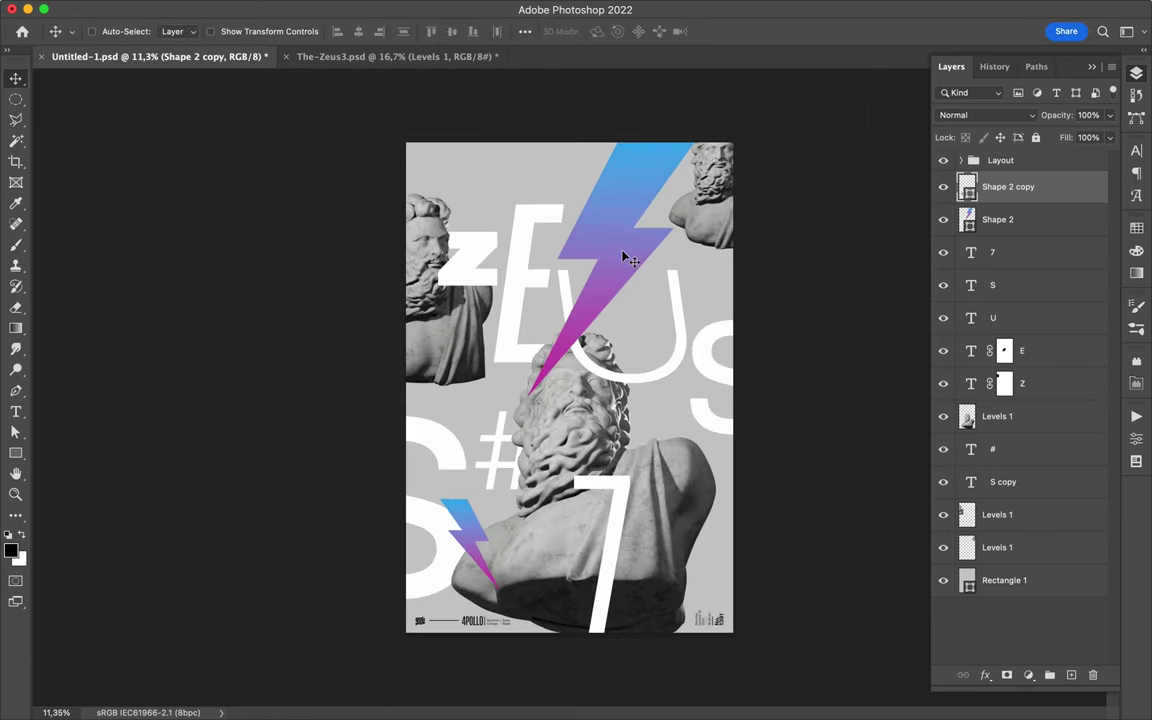
- Duplicate the main bust, clip a gradient rectangle to the copy, and move both below the original
click(997, 416)
key(super+j)
key(u)
click(175, 31)
drag(452, 300, 736, 640)
alt+click(1008, 434)
shift+click(1008, 449)
key(super+bracketleft)
- Offset the coloured copy up and right and set its blend mode to Color
key(v)
drag(713, 482, 714, 452)
click(1062, 449)
click(985, 115)
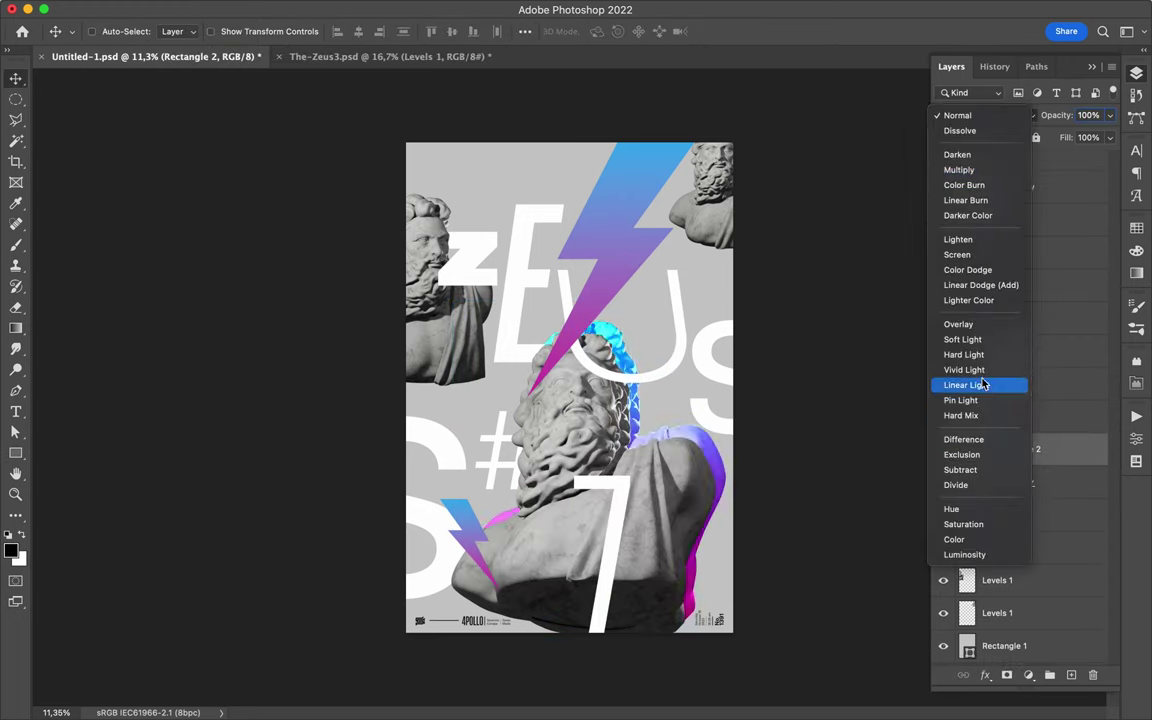
click(954, 462)
- Begin the top-left bracket's L-shaped line with the Pen tool
key(p)
click(431, 170)
click(564, 170)
click(177, 31)
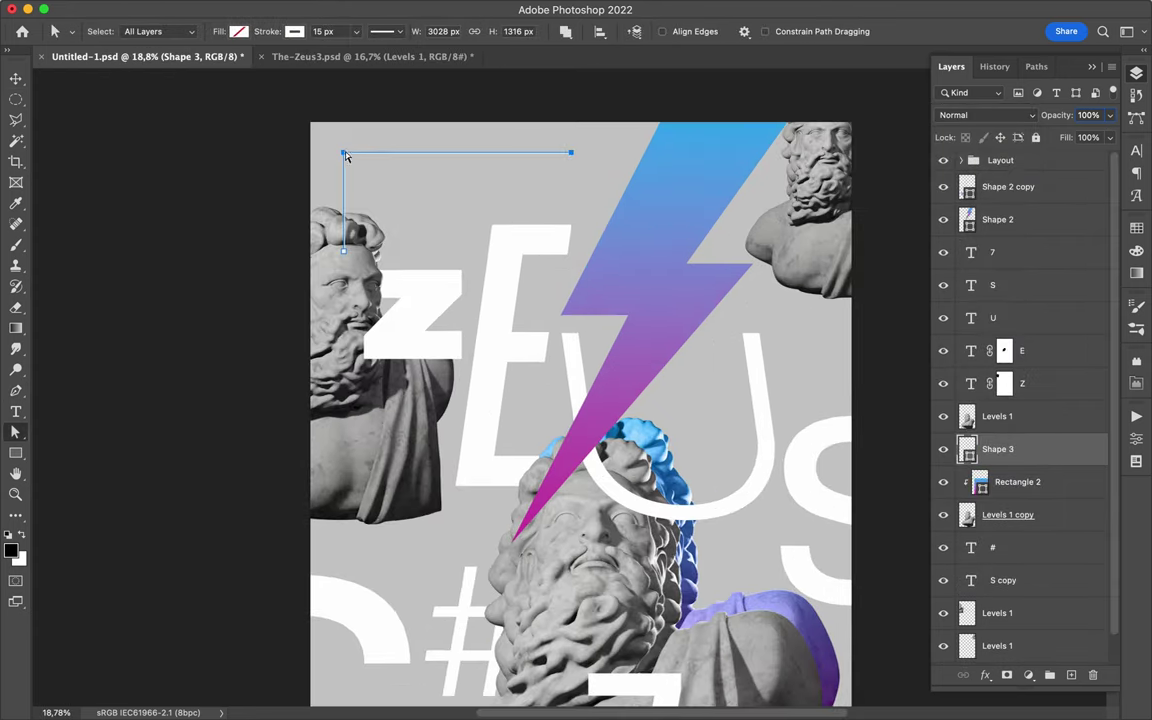
- Duplicate and flip the bracket for the lower right, delete the copy's mask, and draw a small left-edge rectangle
drag(968, 452, 968, 175)
key(ctrl+t)
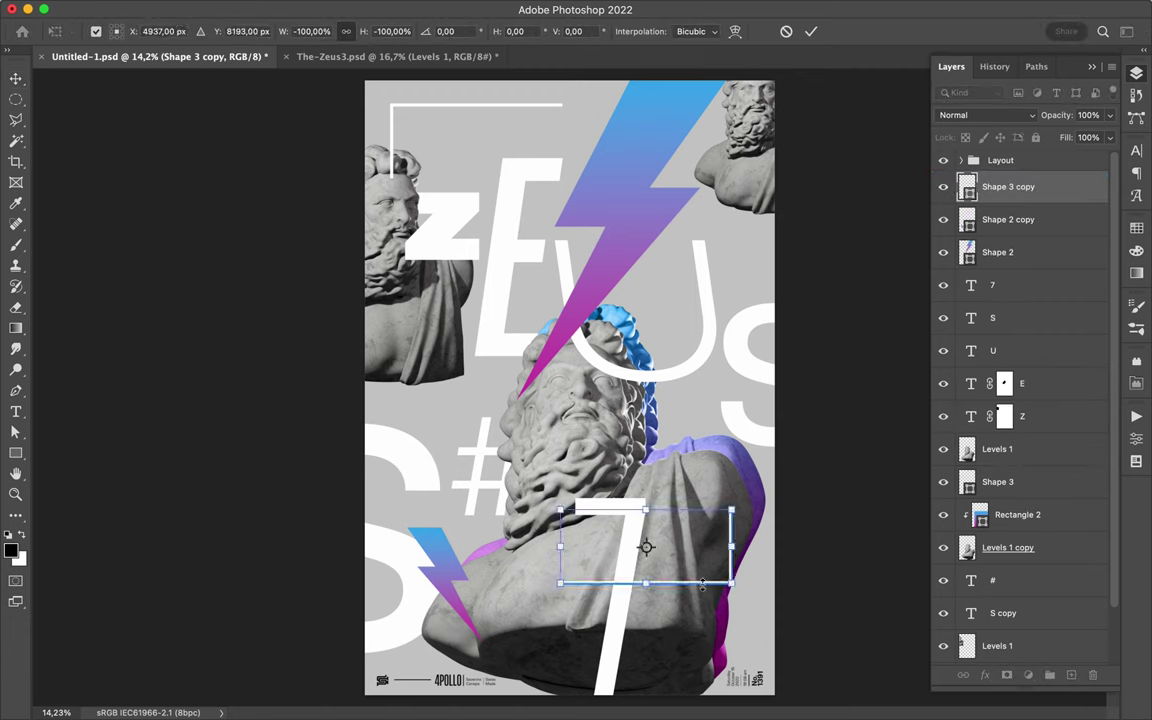
key(Return)
key(a)
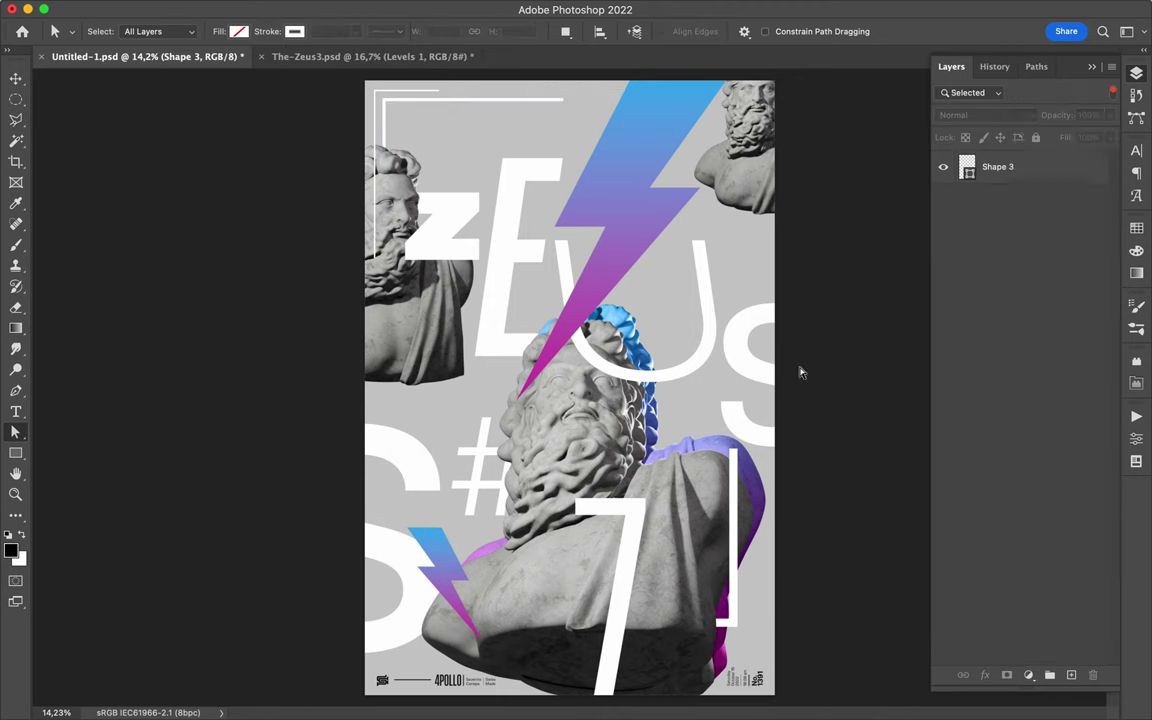
key(Return)
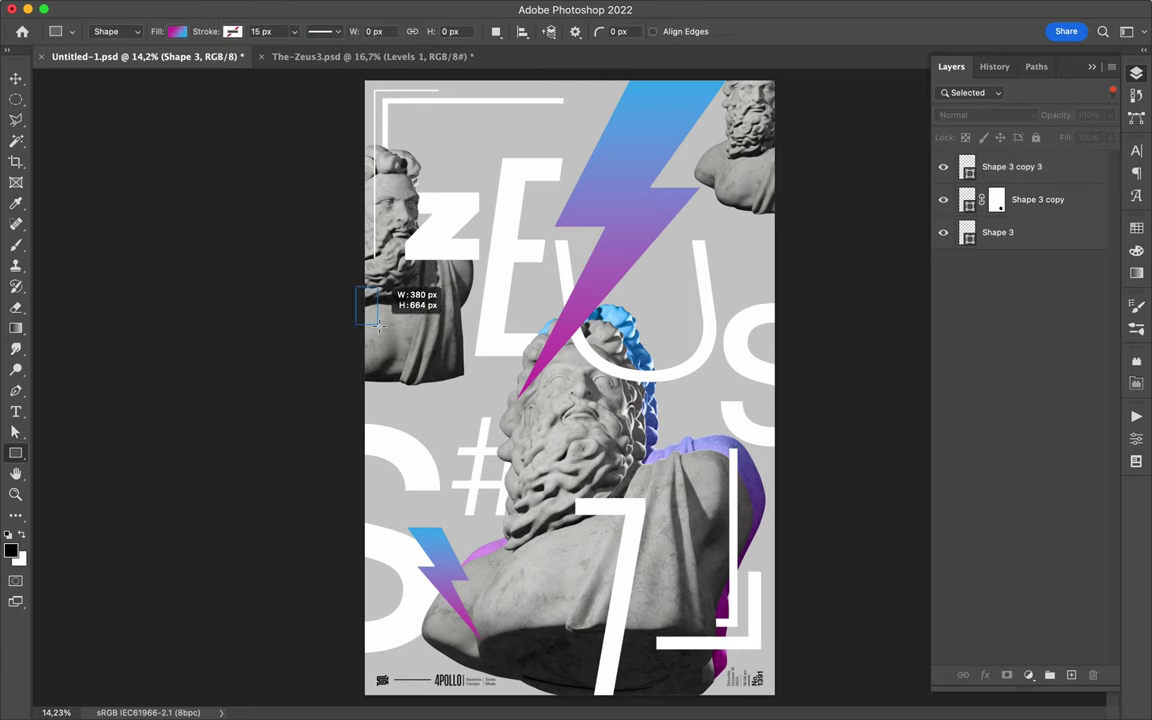
drag(378, 323, 371, 330)
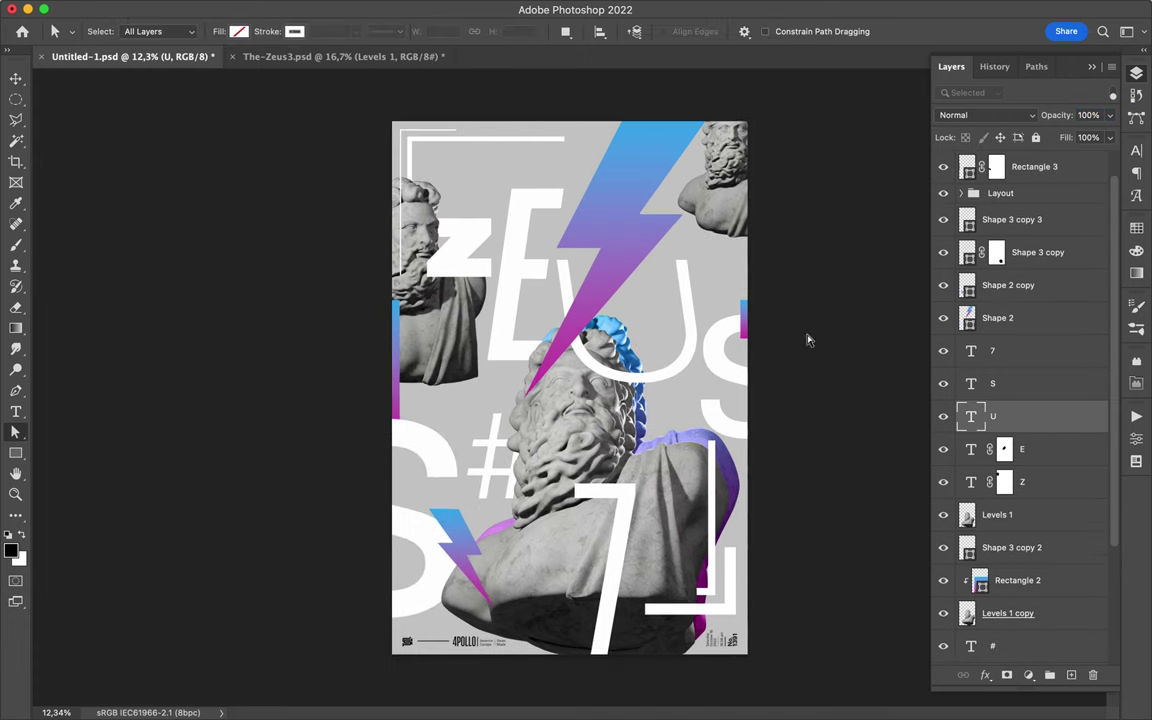
- Change the background rectangle's fill from grey to a pink-blue gradient
click(1004, 648)
click(238, 31)
click(338, 63)
click(173, 63)
click(313, 273)
click(1004, 648)
- Try a duplicate background at 60% fill, then undo it
key(super+j)
click(238, 31)
click(988, 115)
click(1015, 115)
click(1109, 137)
drag(1108, 158, 1080, 161)
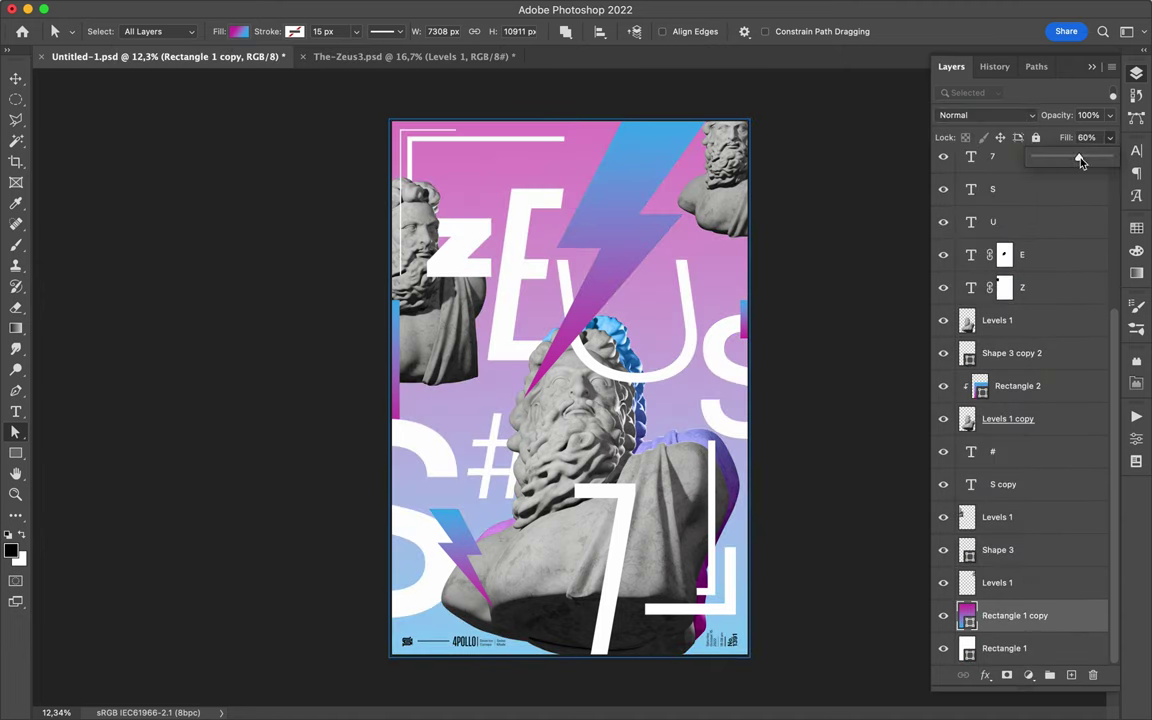
key(super+z)
key(super+z)
key(super+z)
- Set the background to mid grey, switch it to a radial gradient, and edit a colour stop
click(238, 31)
click(138, 117)
click(337, 63)
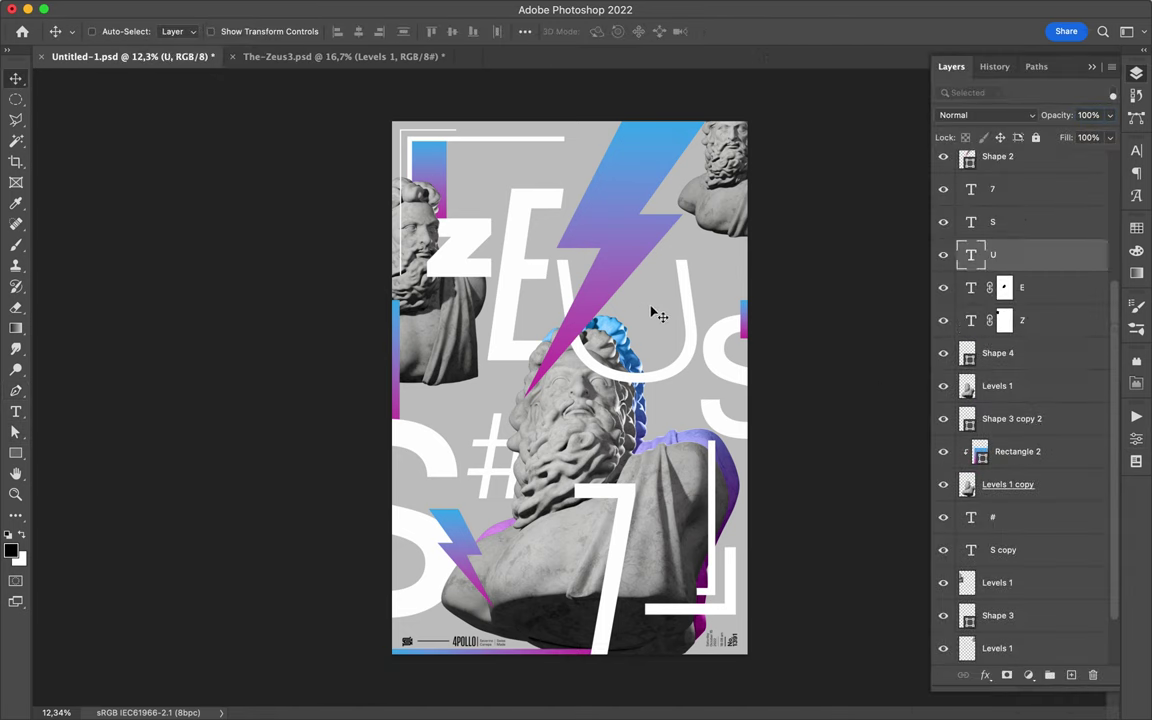
click(238, 31)
click(201, 62)
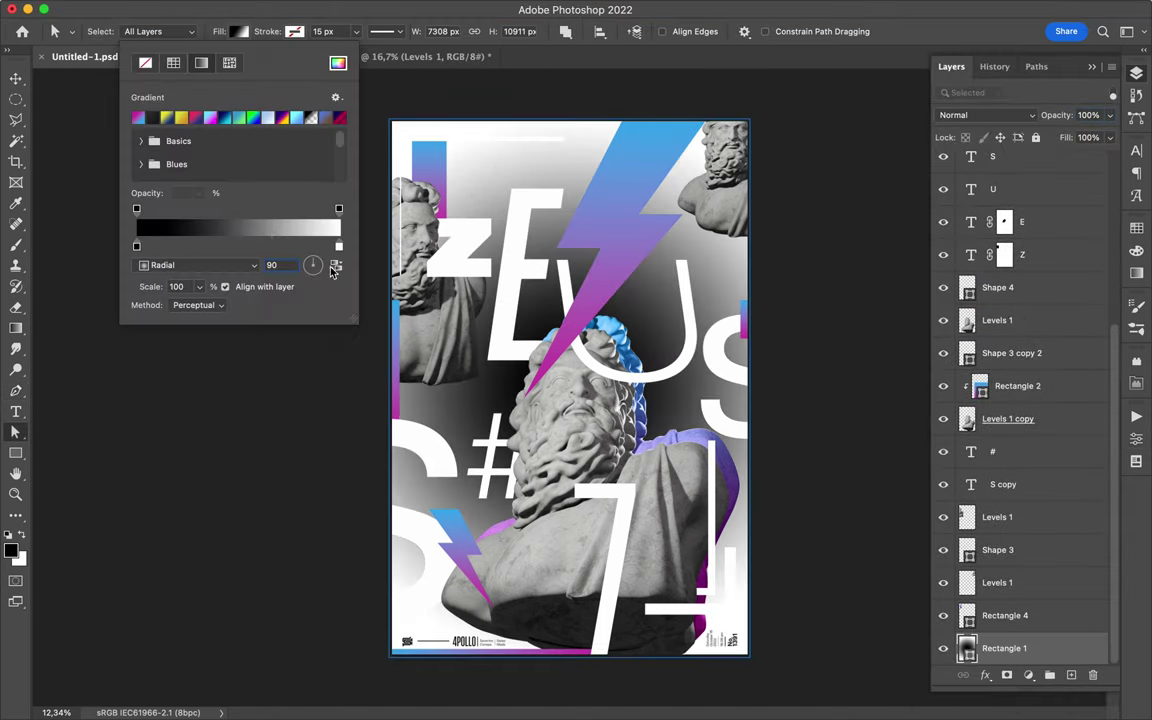
double_click(136, 245)
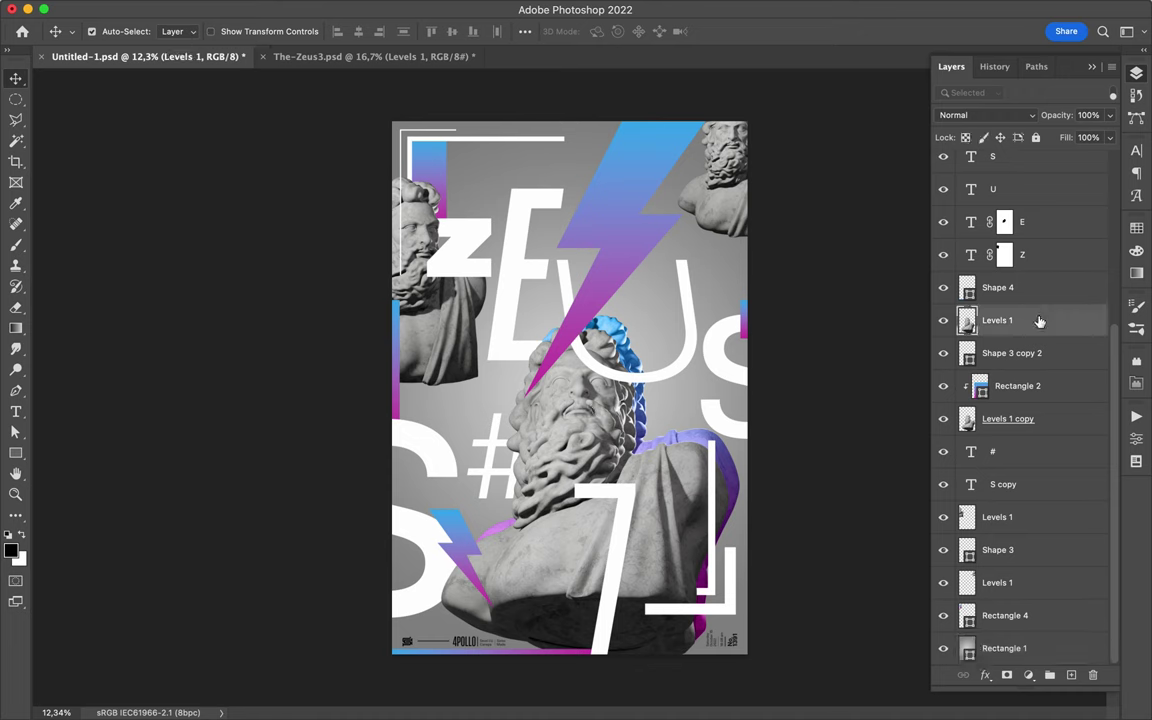
key(ctrl+shift+alt+n)
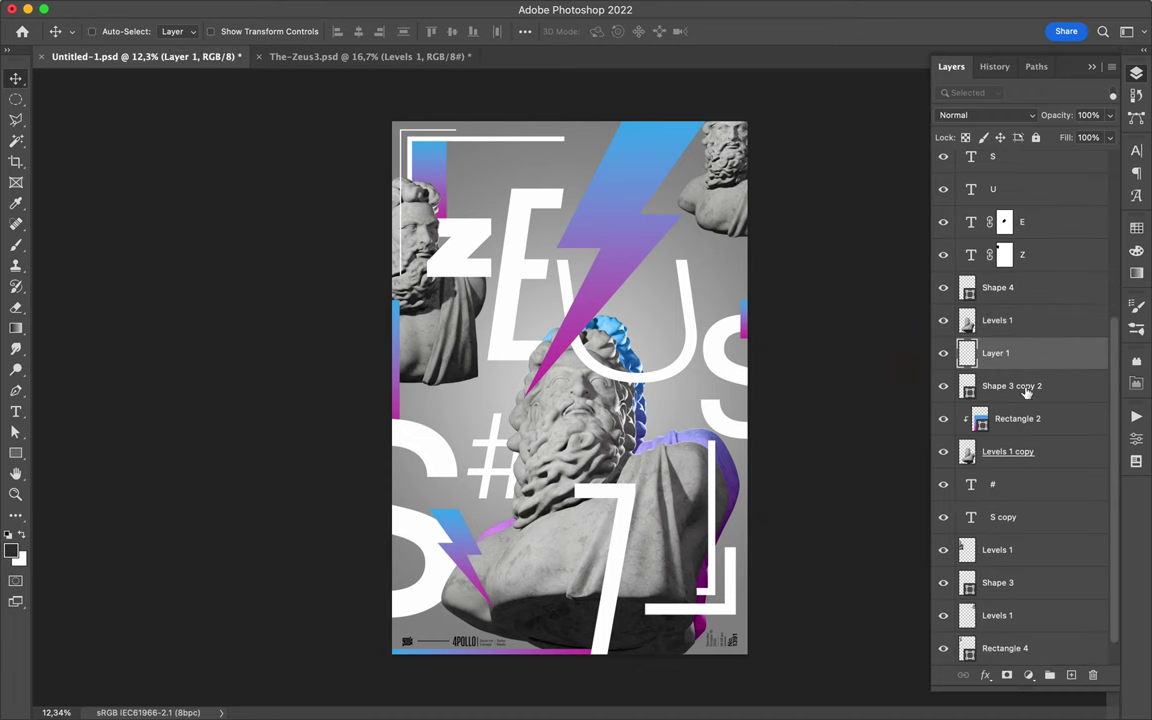
- Fill a new layer with the merged bust artwork and give it a large Gaussian blur
key(ctrl+shift+alt+e)
key(ctrl+d)
key(m)
click(553, 8)
click(633, 270)
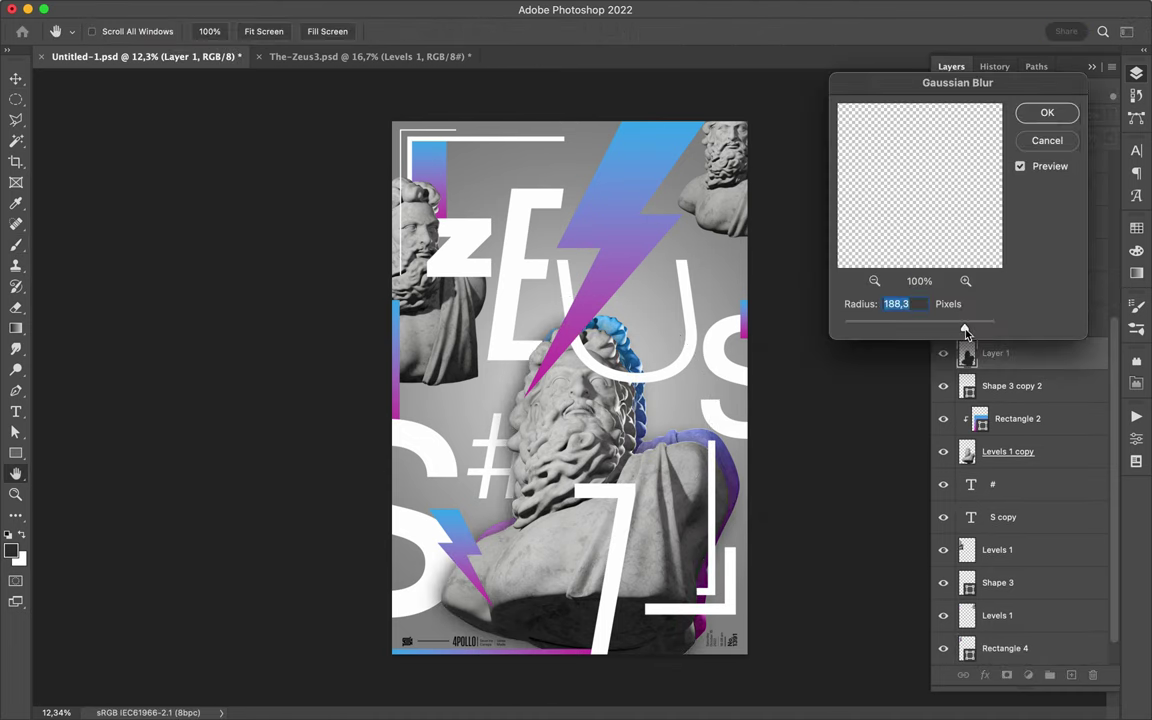
key(Escape)
- Warp the bust's shadow outward and downward, then change its blend mode
key(ctrl+t)
right_click(514, 309)
click(540, 440)
drag(392, 477, 355, 545)
drag(747, 300, 770, 418)
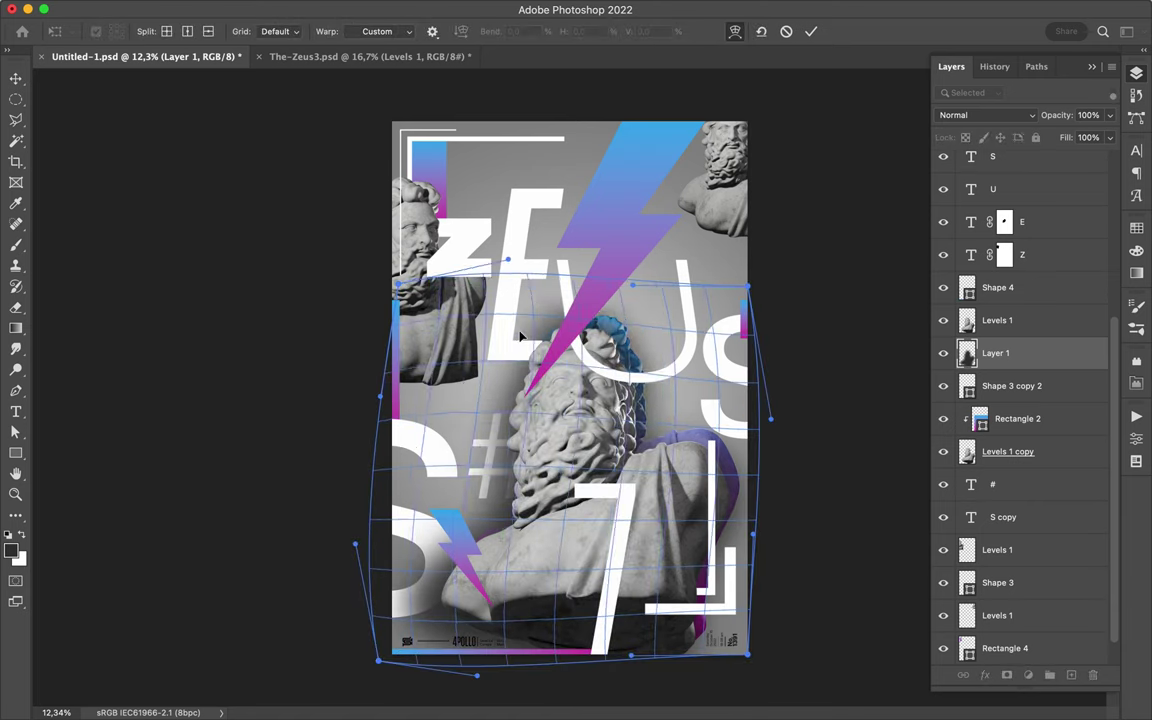
drag(392, 300, 380, 395)
key(Return)
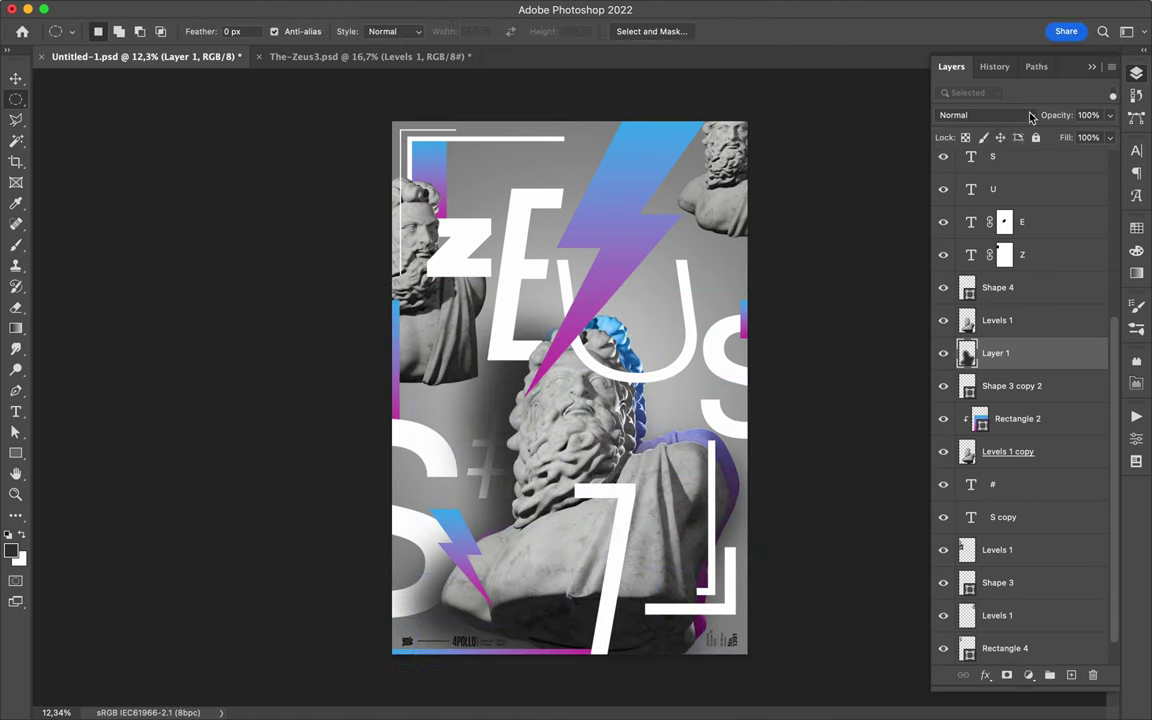
key(shift+alt+o)
key(v)
- Fill the top-left statue's selection on a new layer and blur it as a second shadow
click(995, 353)
click(987, 115)
click(960, 60)
click(997, 549)
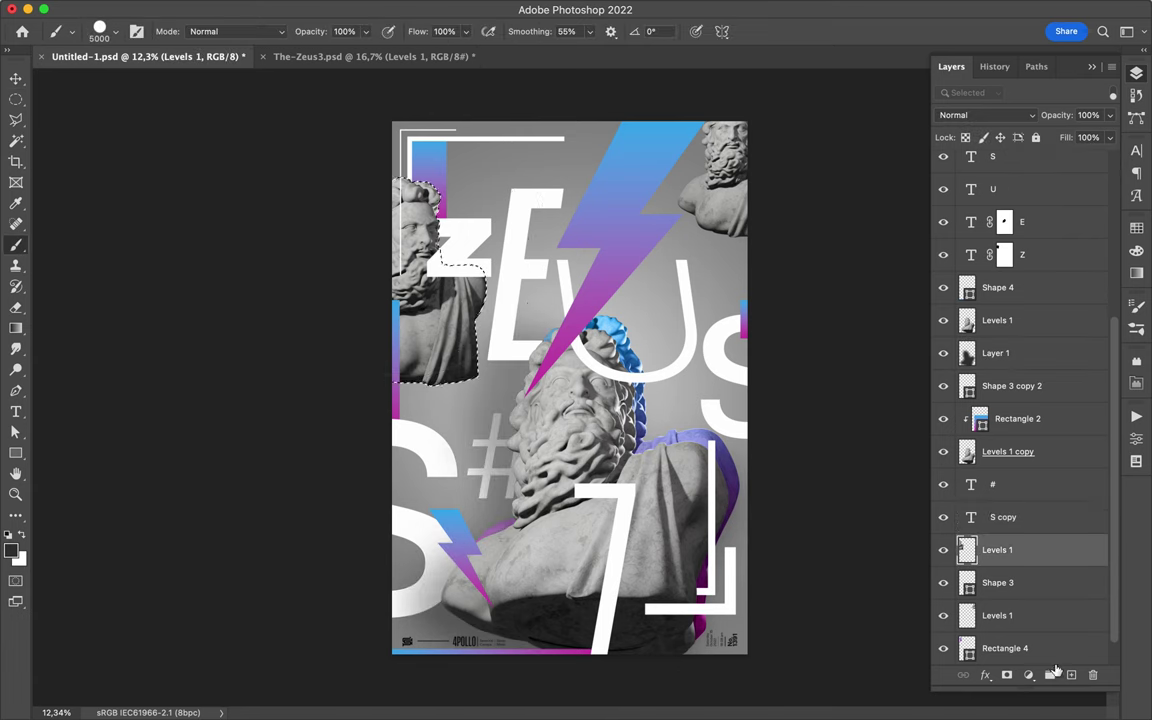
key(ctrl+j)
click(330, 10)
click(558, 261)
key(Return)
- Warp the second shadow and clip a copy of it to the Z letter
key(ctrl+t)
right_click(508, 268)
click(540, 398)
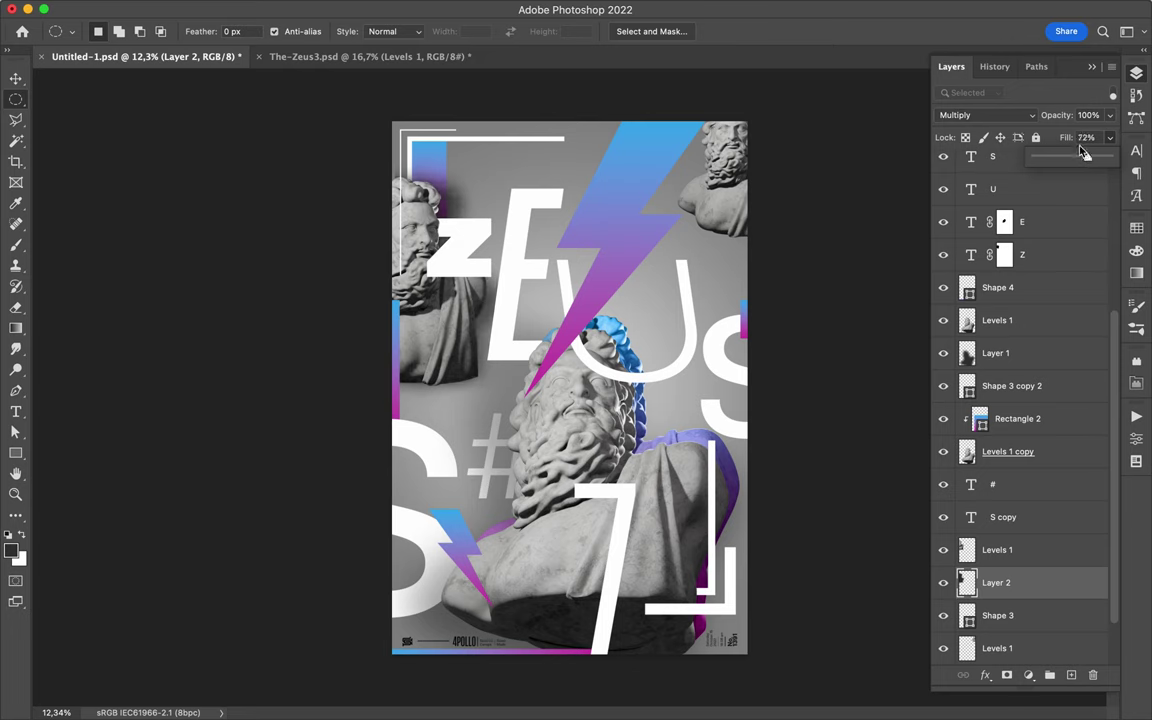
drag(1053, 242, 1053, 262)
key(ctrl+alt+g)
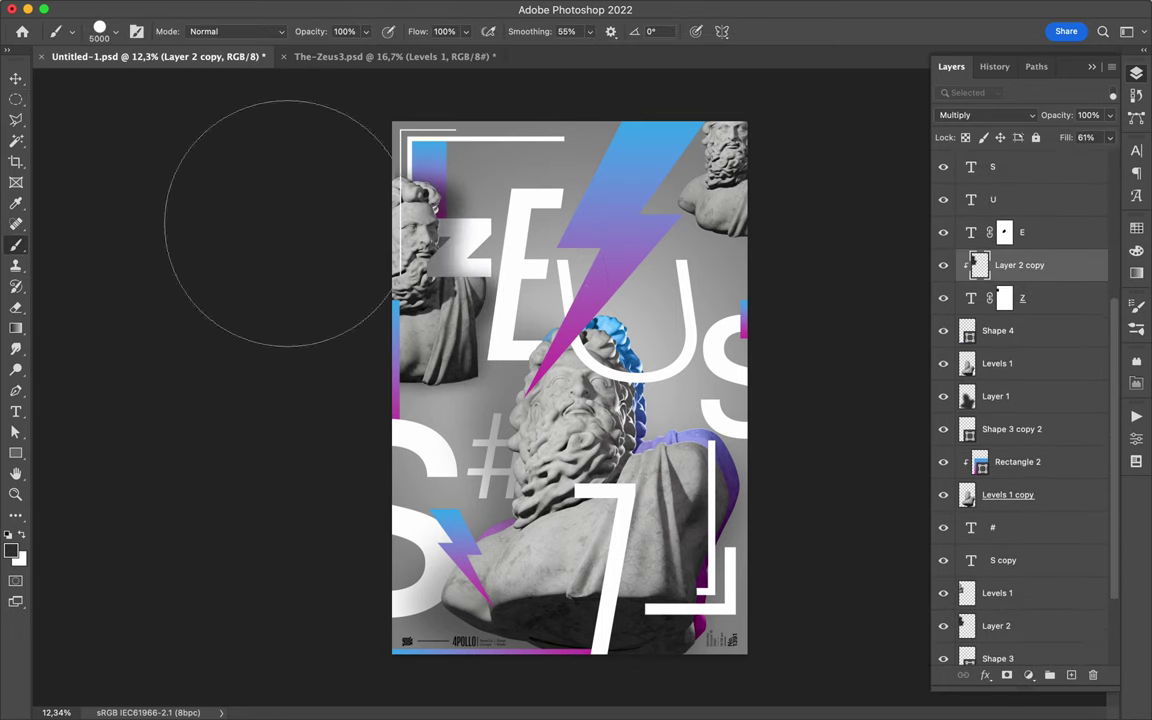
- Switch to the Eraser and enlarge it to 1040
key(e)
right_click(465, 256)
drag(100, 72, 170, 72)
- Fill, blur and warp a top-right statue shadow on Layer 3, set to Multiply
ctrl+click(567, 308)
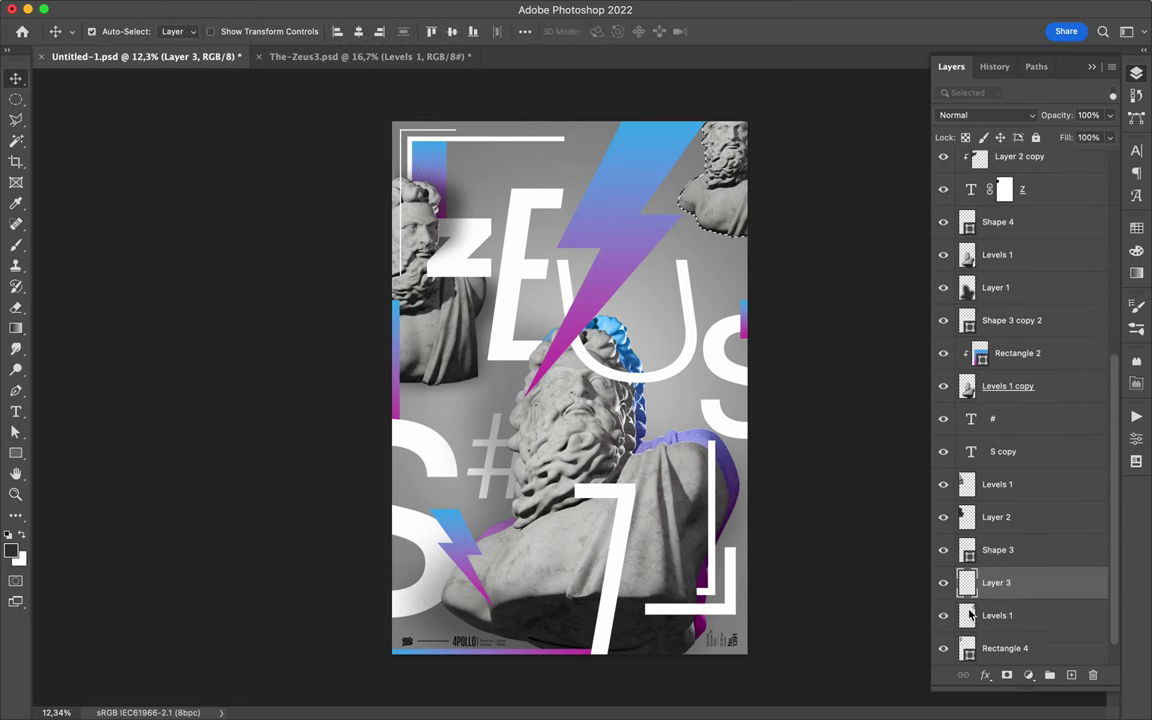
key(m)
click(373, 10)
key(Escape)
key(ctrl+t)
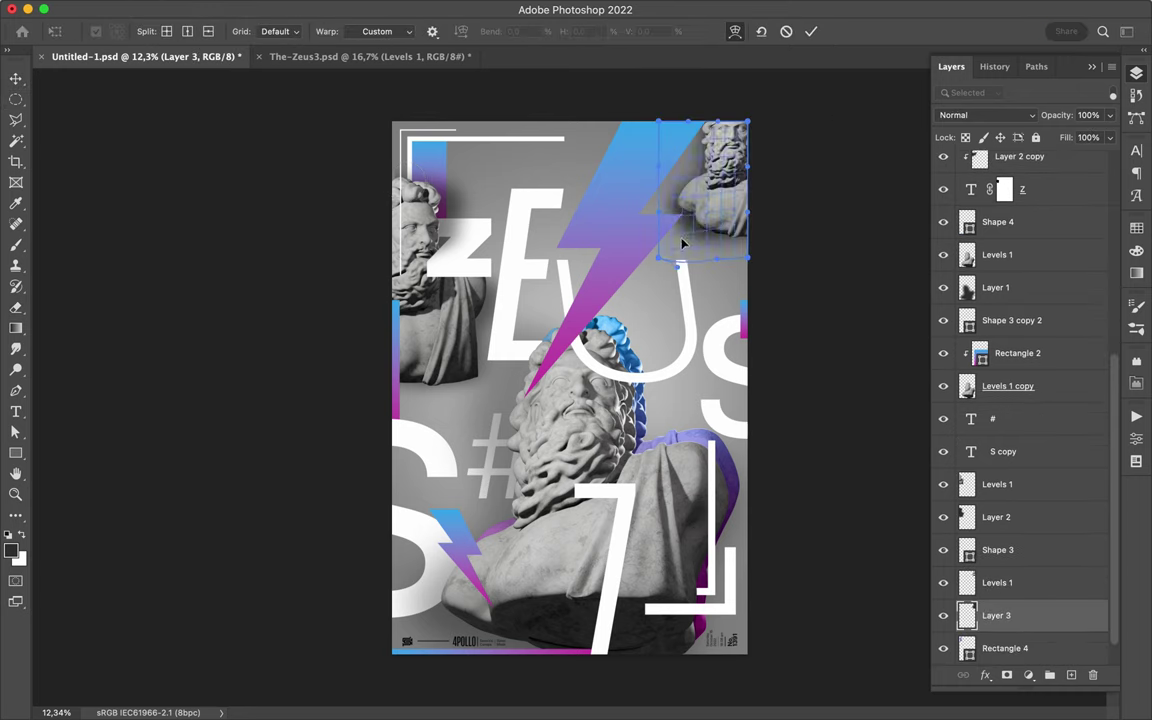
key(Return)
key(shift+alt+m)
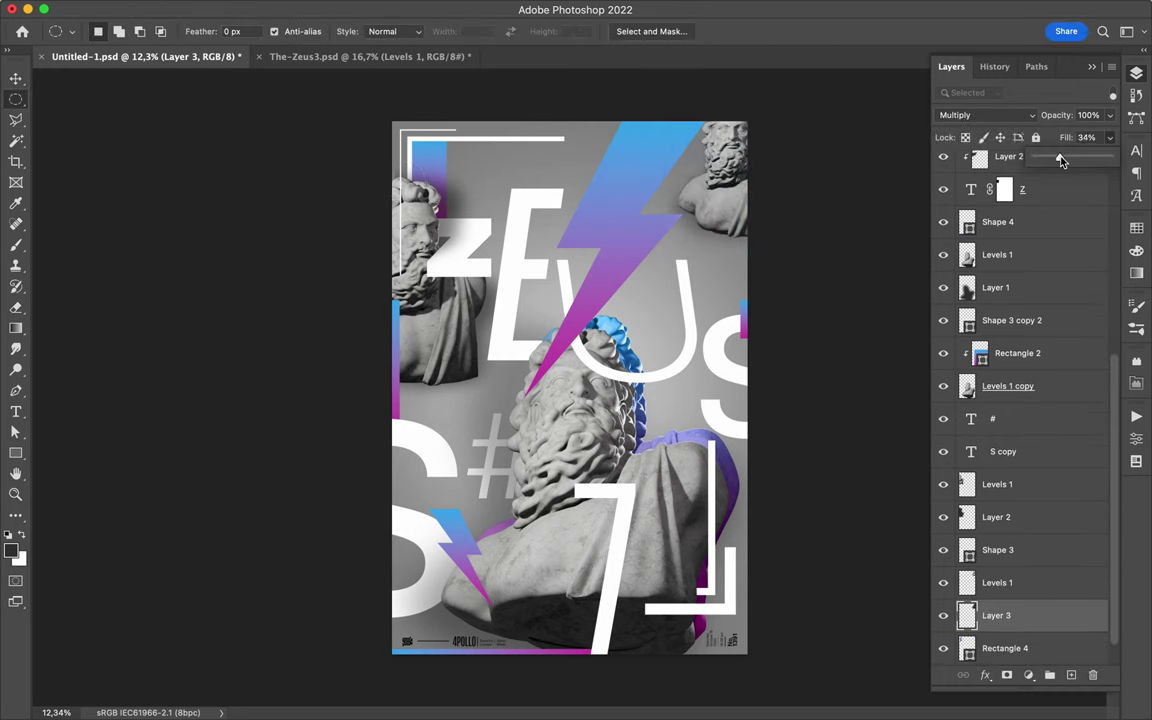
- Lower the Layer 2 copy shadow's fill to 45%
click(483, 335)
click(715, 175)
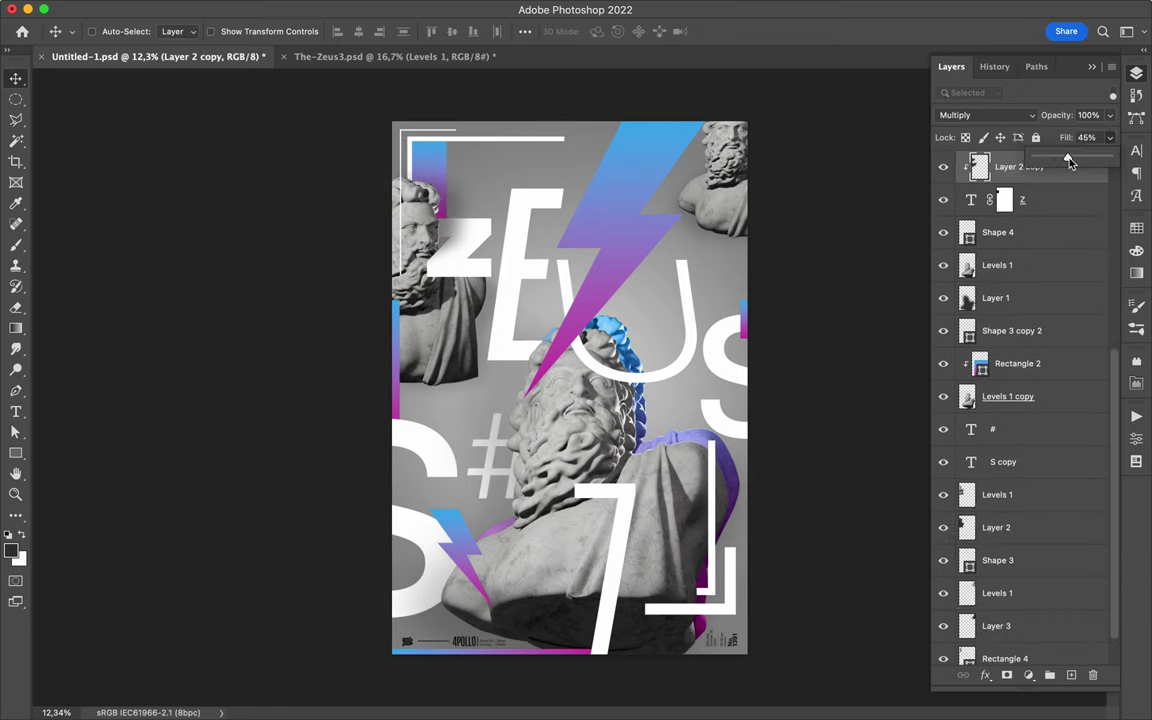
click(617, 262)
- Give the letter E a Multiply drop shadow at 51% opacity with size 250
double_click(1060, 297)
click(155, 660)
drag(408, 251, 516, 362)
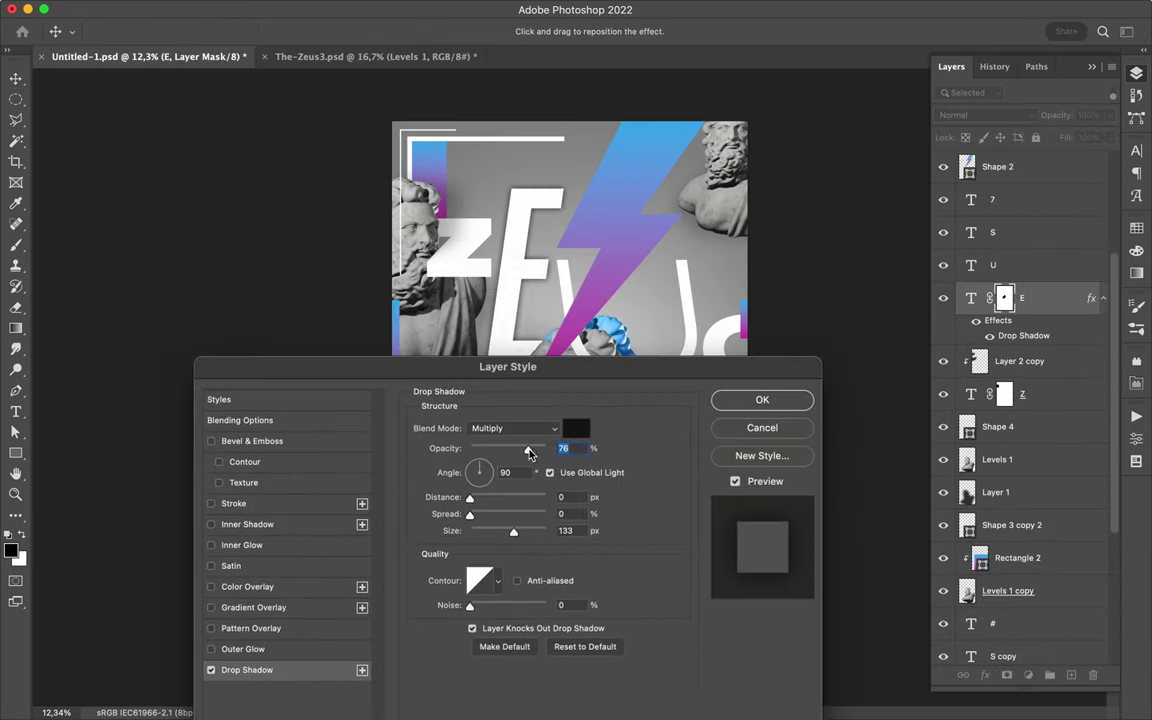
click(571, 429)
drag(900, 211, 680, 211)
click(880, 240)
drag(470, 514, 493, 514)
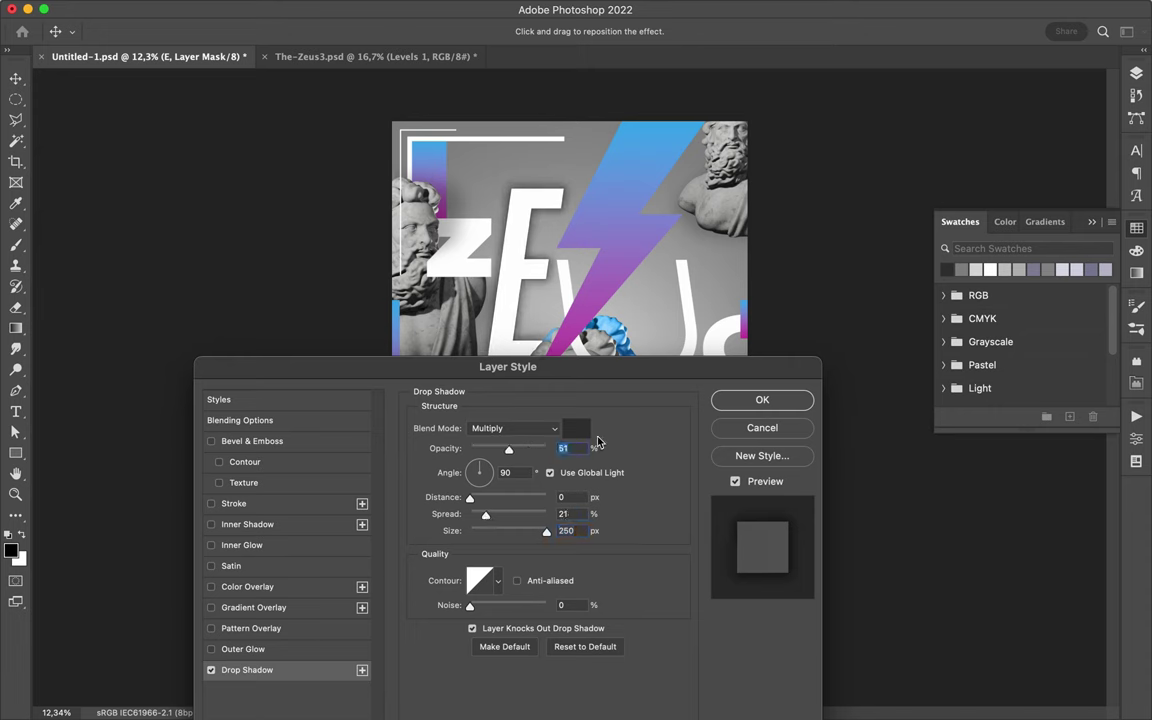
key(Return)
- Rasterize the 7 copy text layer and warp it
click(1053, 220)
right_click(1040, 235)
click(913, 545)
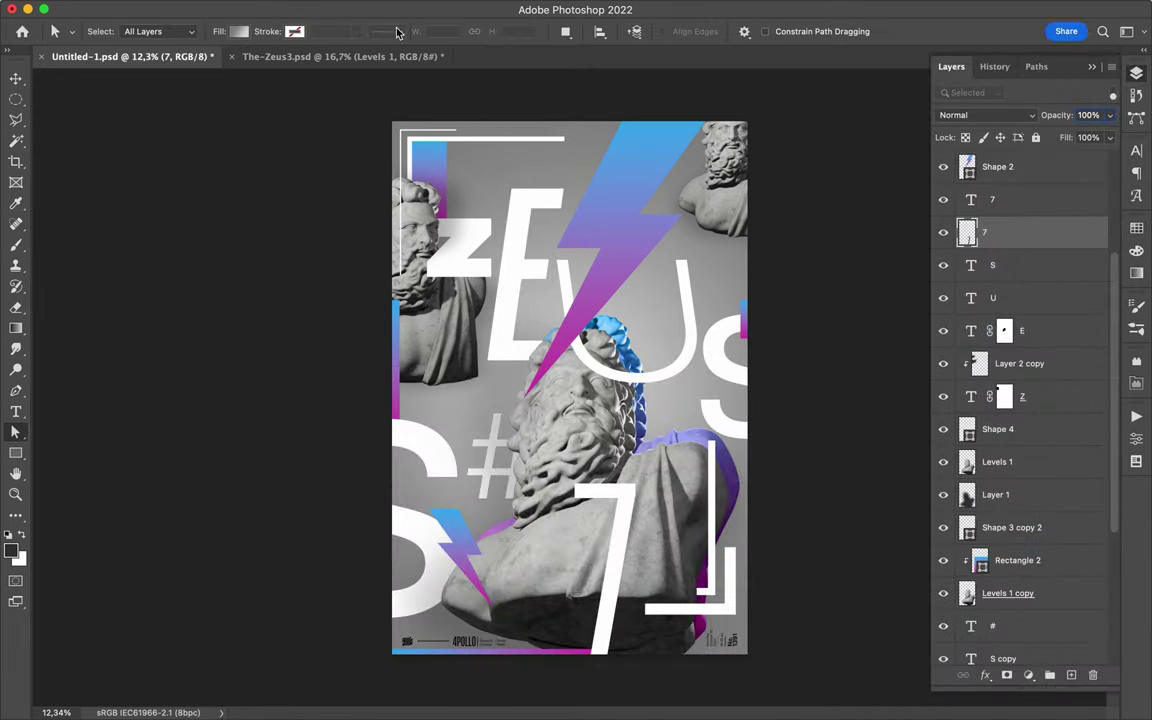
key(ctrl+t)
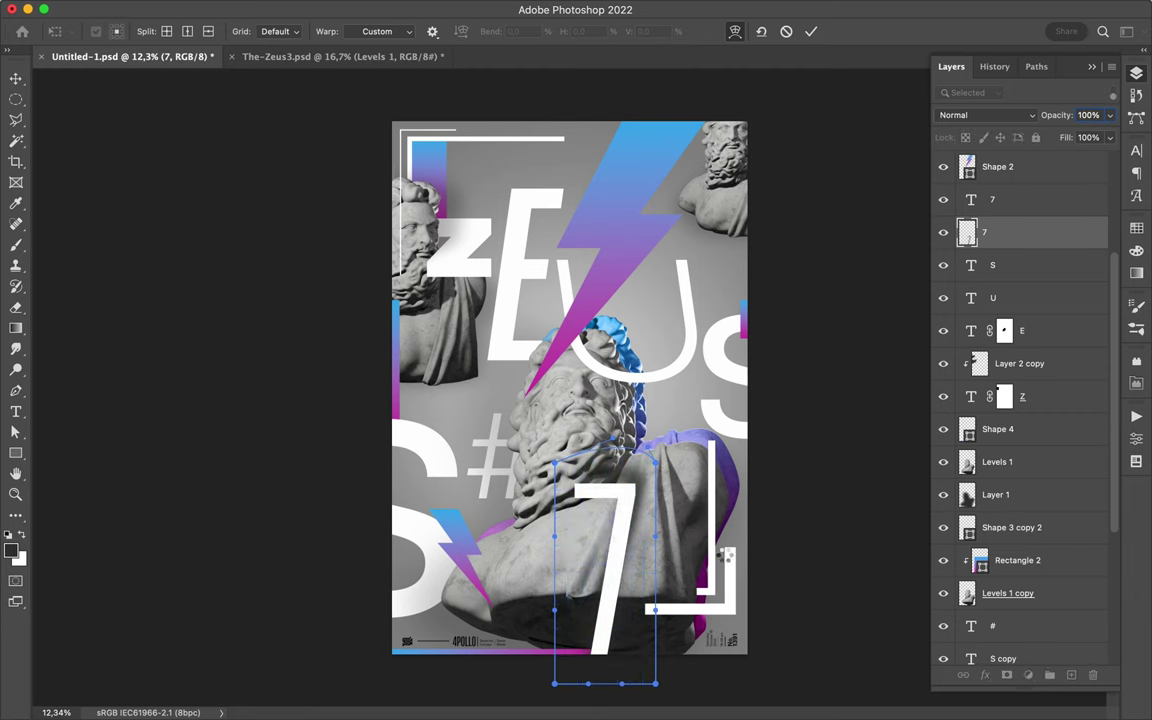
key(Return)
click(1020, 265)
- Rasterize the S letter layer and start transforming it
drag(1020, 265, 1008, 298)
right_click(1010, 298)
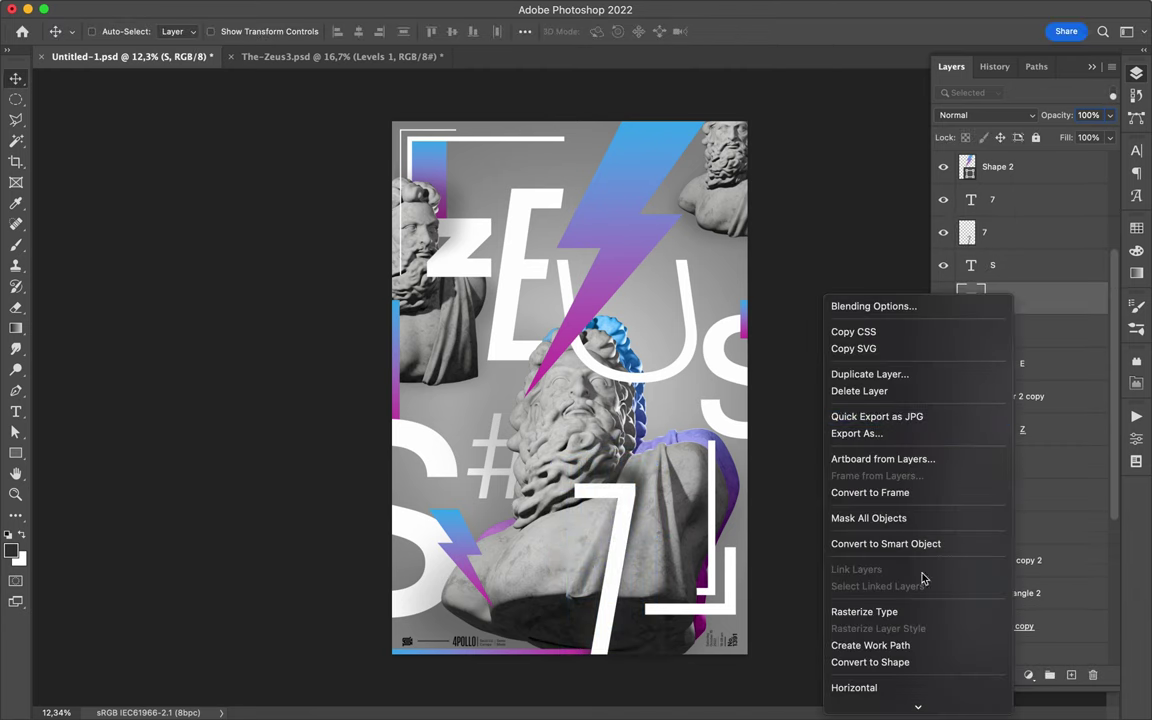
click(918, 615)
key(ctrl+t)
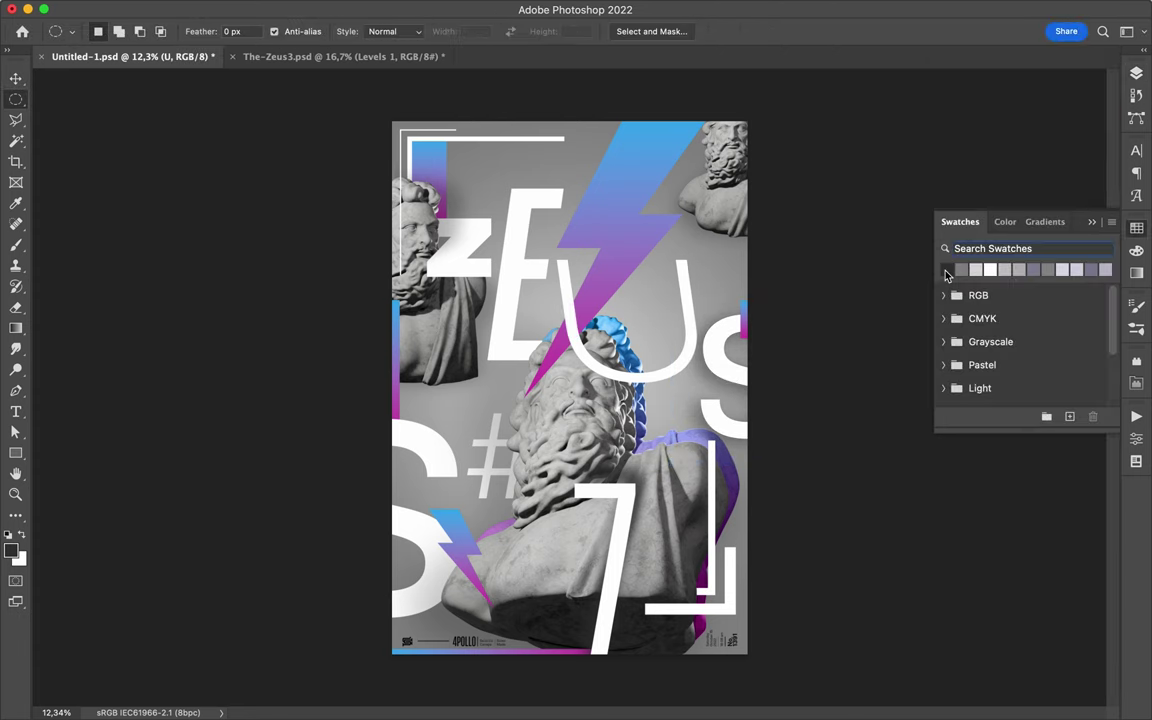
mouse_move(362, 6)
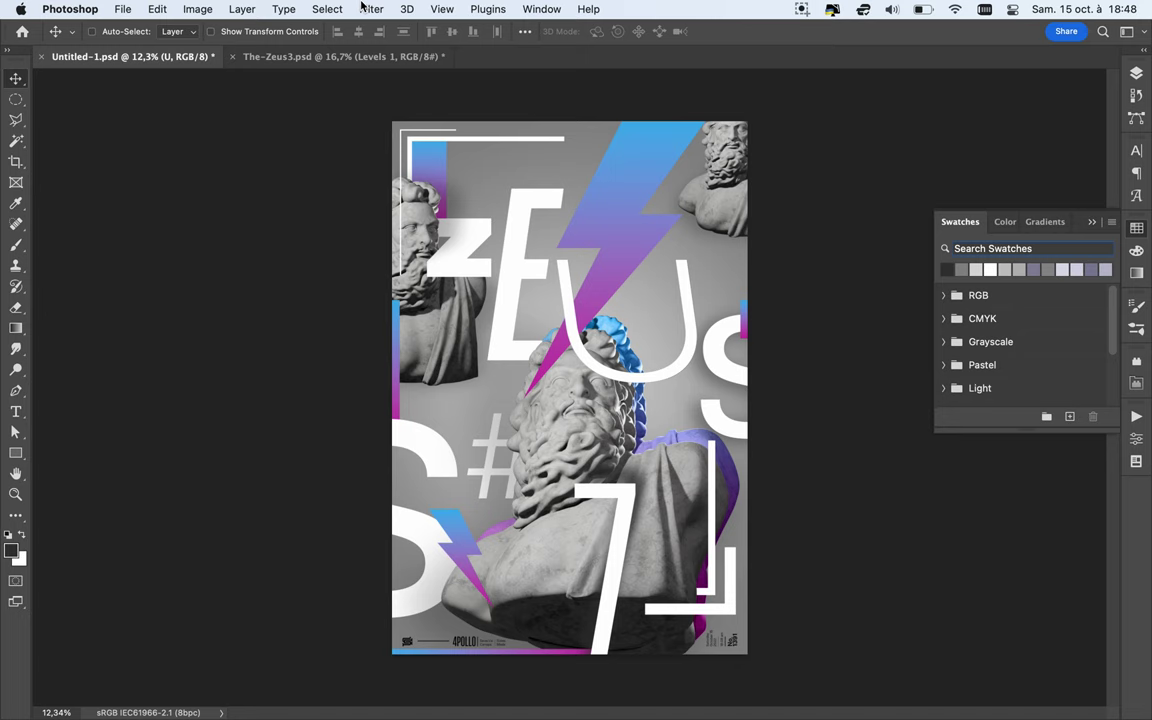
- Convert the U letter to a smart object and move the S copy lower in the stack
click(370, 9)
click(410, 32)
click(582, 277)
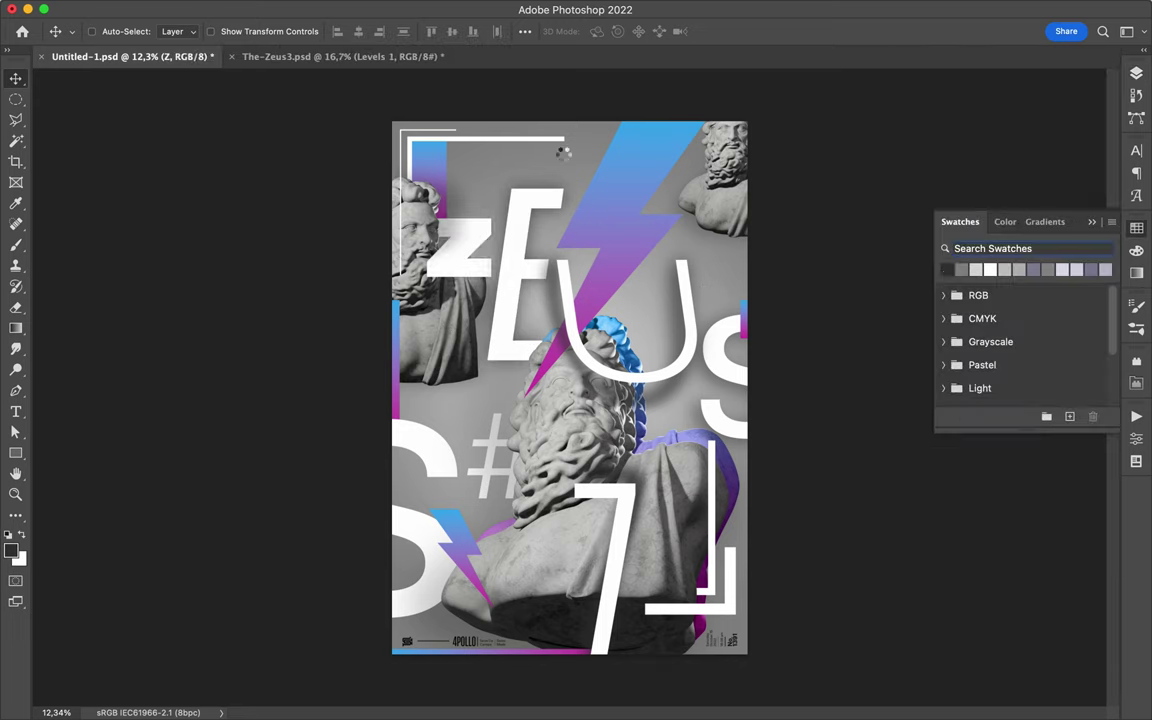
drag(1003, 513, 1025, 540)
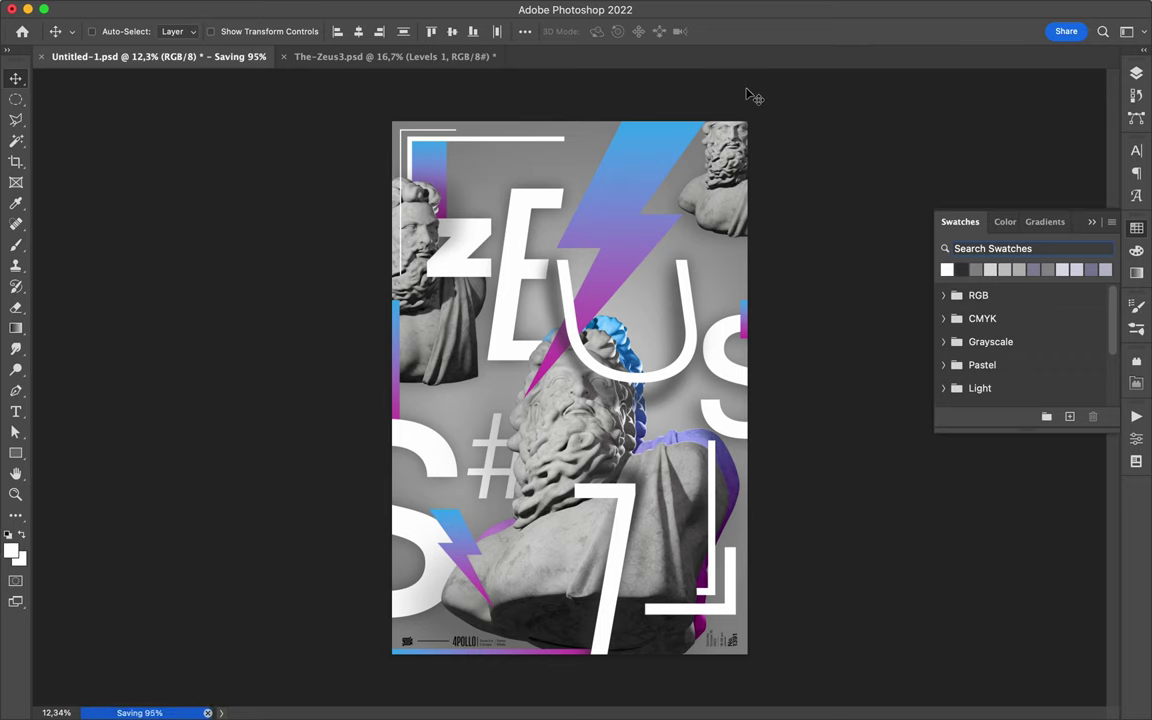
- Draw a small gradient-filled rectangle at the poster's bottom-left and save
click(1136, 73)
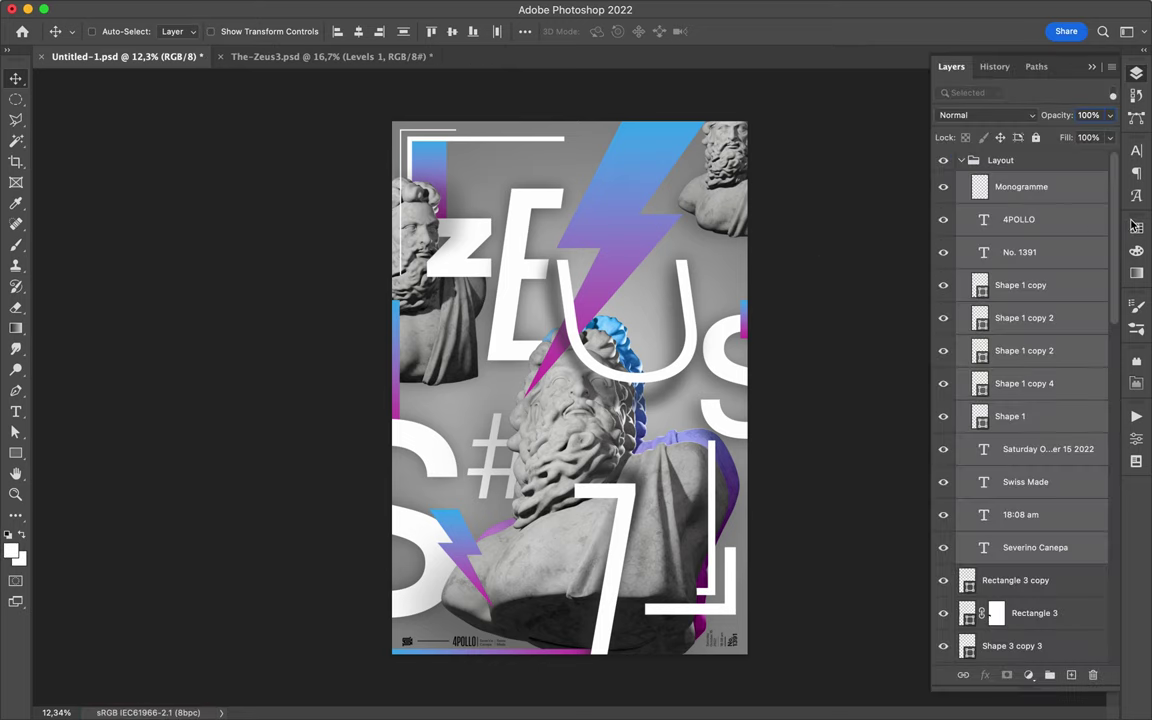
key(u)
click(176, 31)
drag(372, 605, 407, 641)
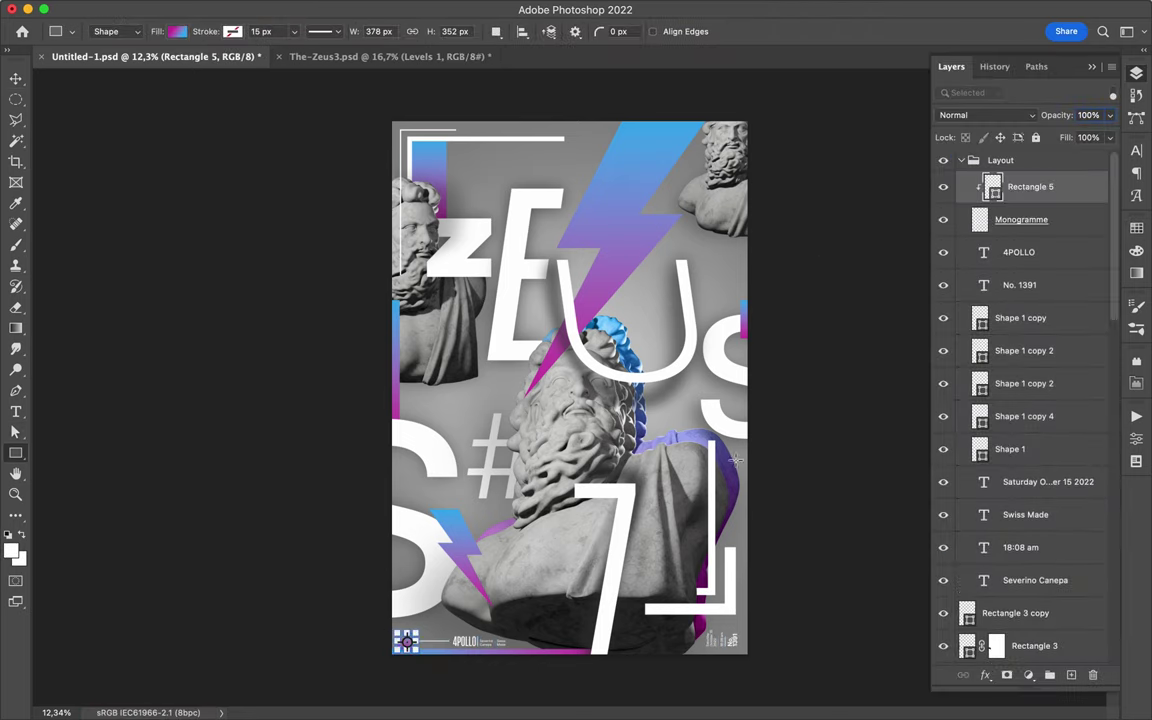
click(176, 31)
key(ctrl+s)
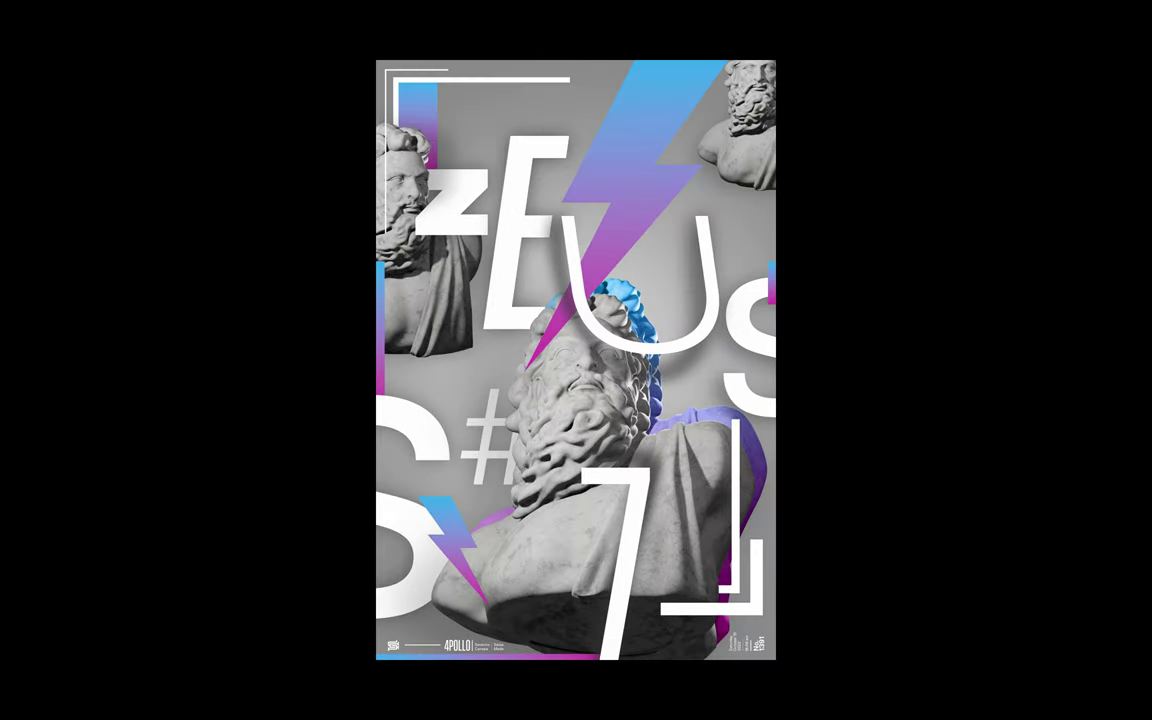